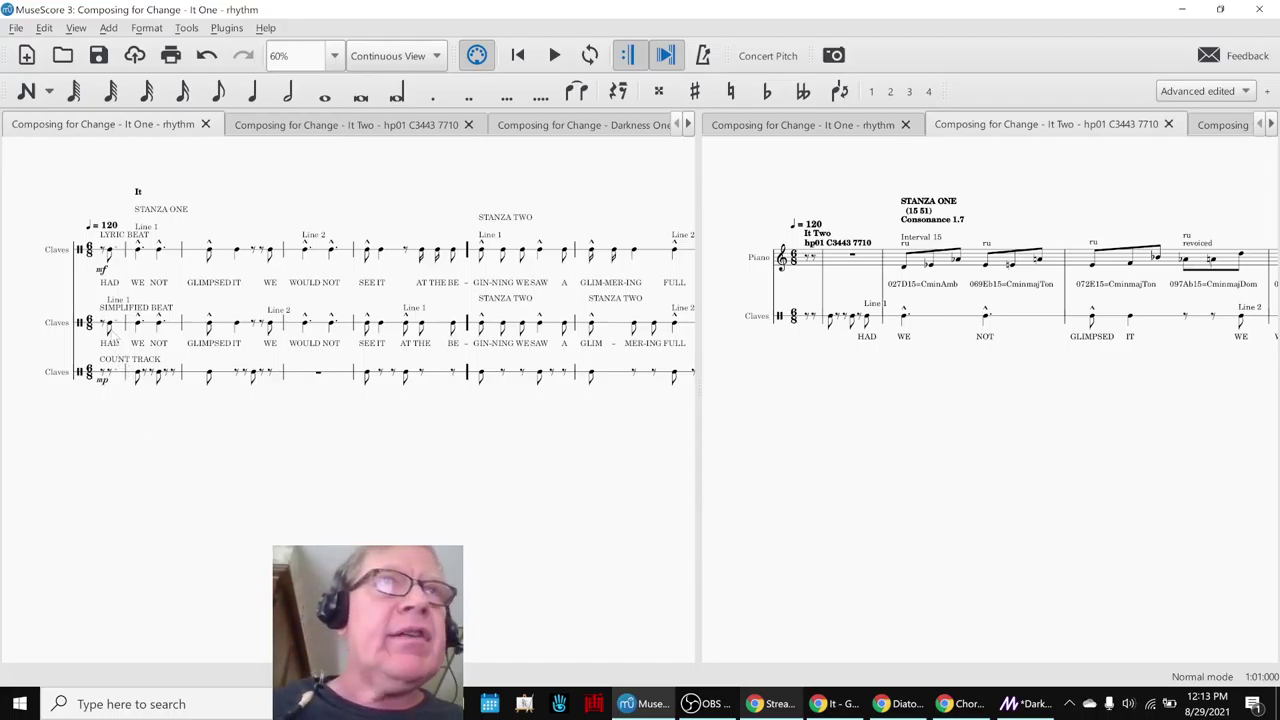
# Play the It One score from the start, then stop it
pyautogui.click(116, 346)
pyautogui.click(97, 479)
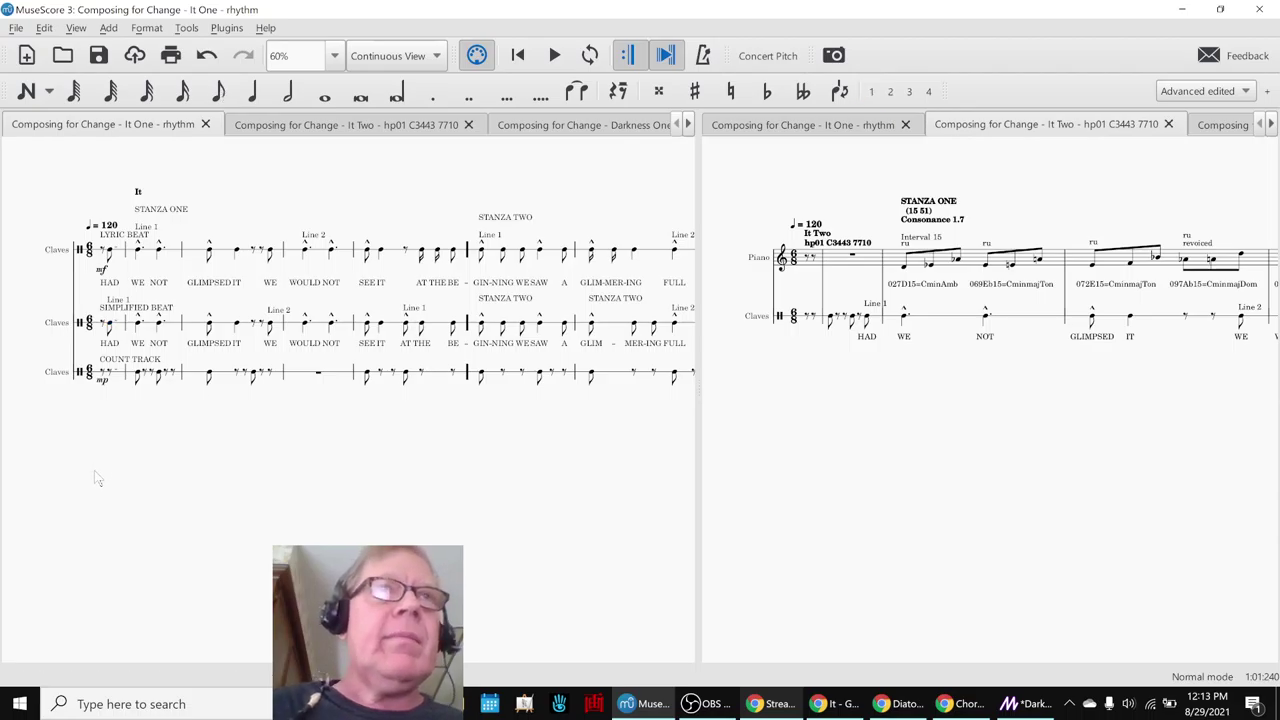
pyautogui.press('space')
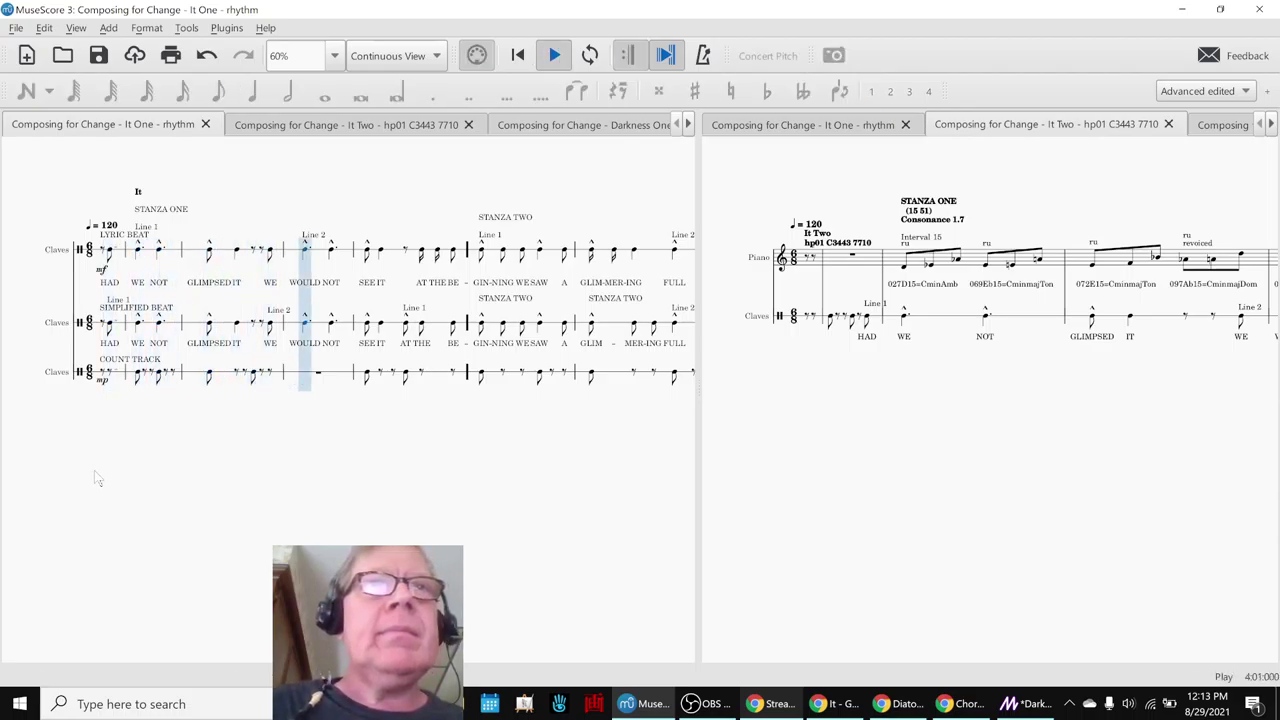
pyautogui.press('space')
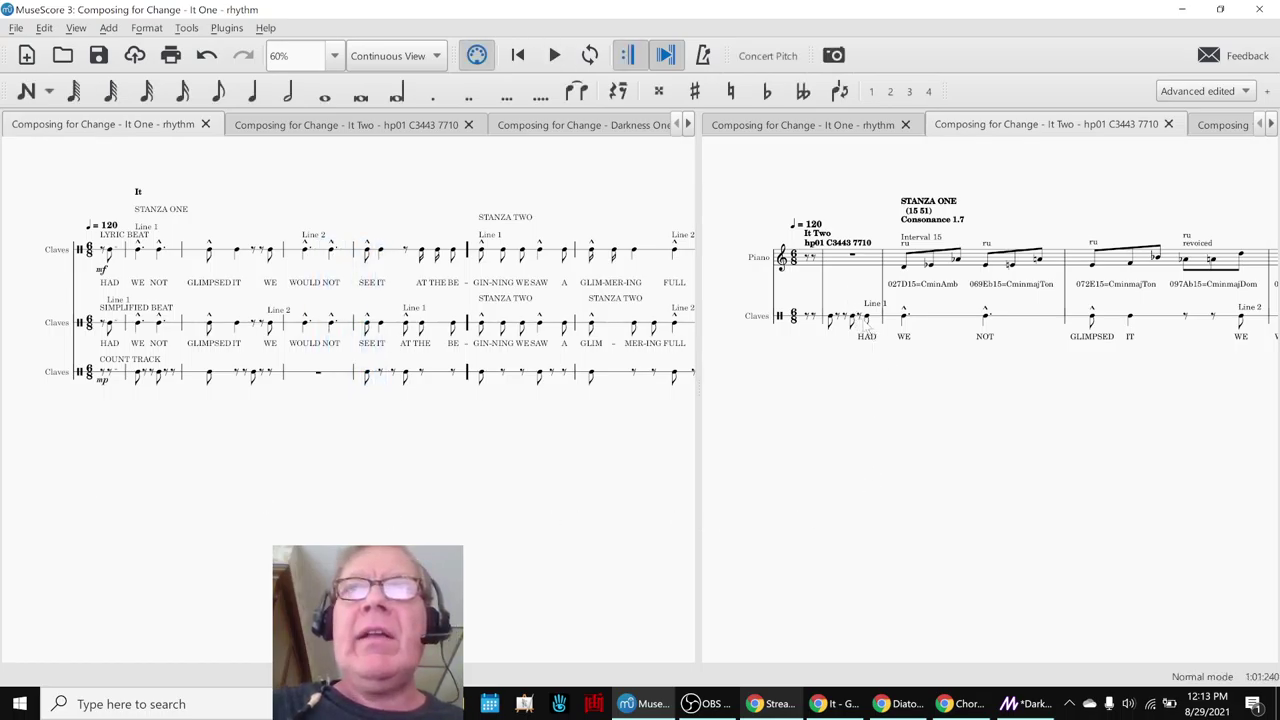
# Play the It Two score
pyautogui.click(840, 268)
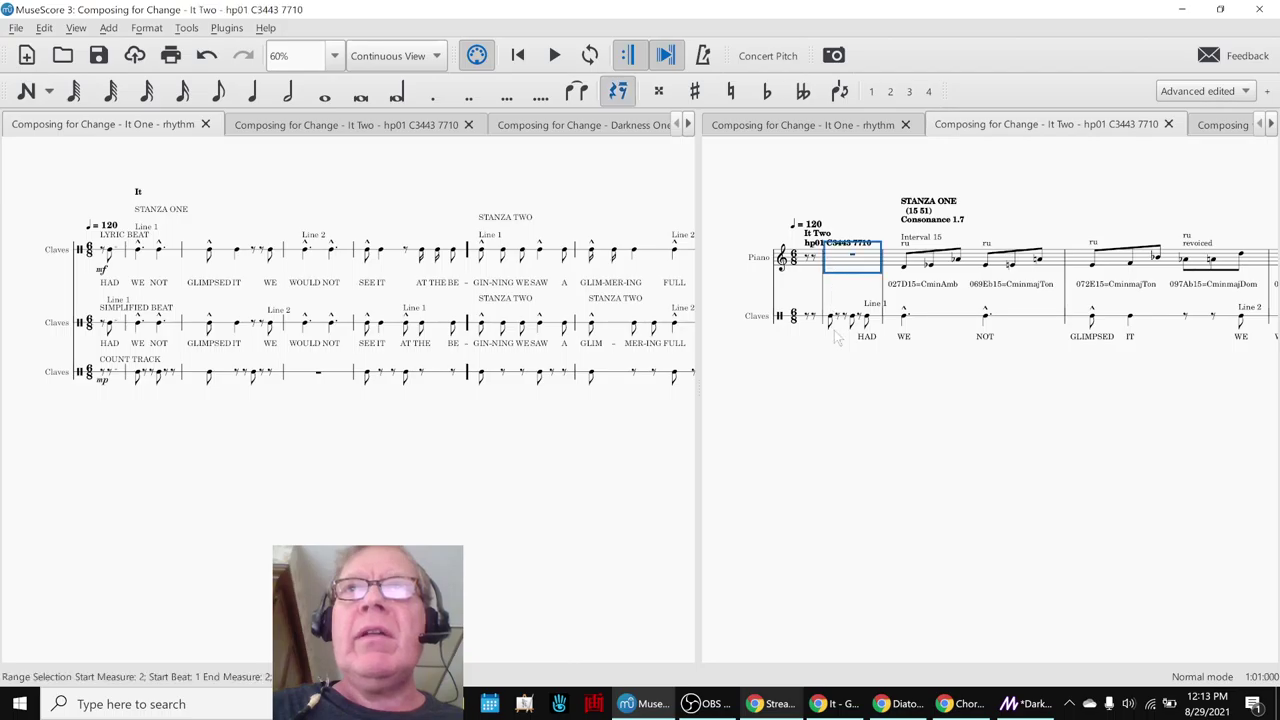
pyautogui.press('Escape')
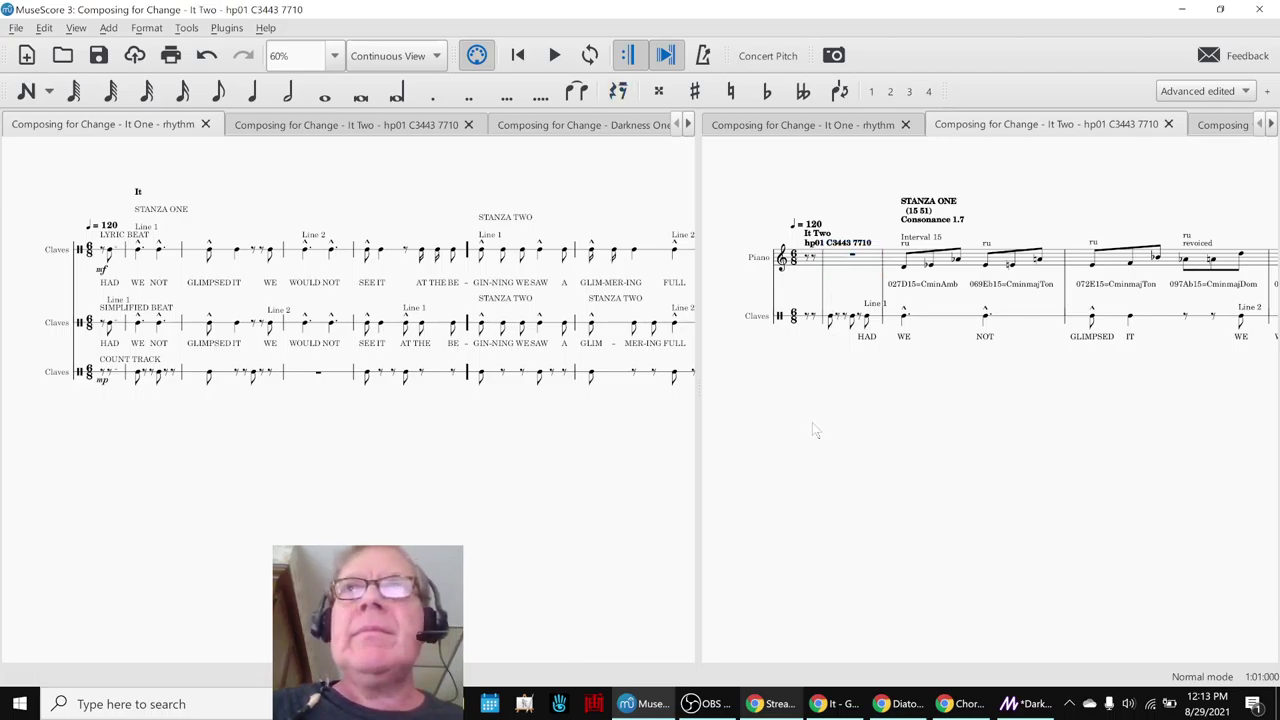
pyautogui.press('space')
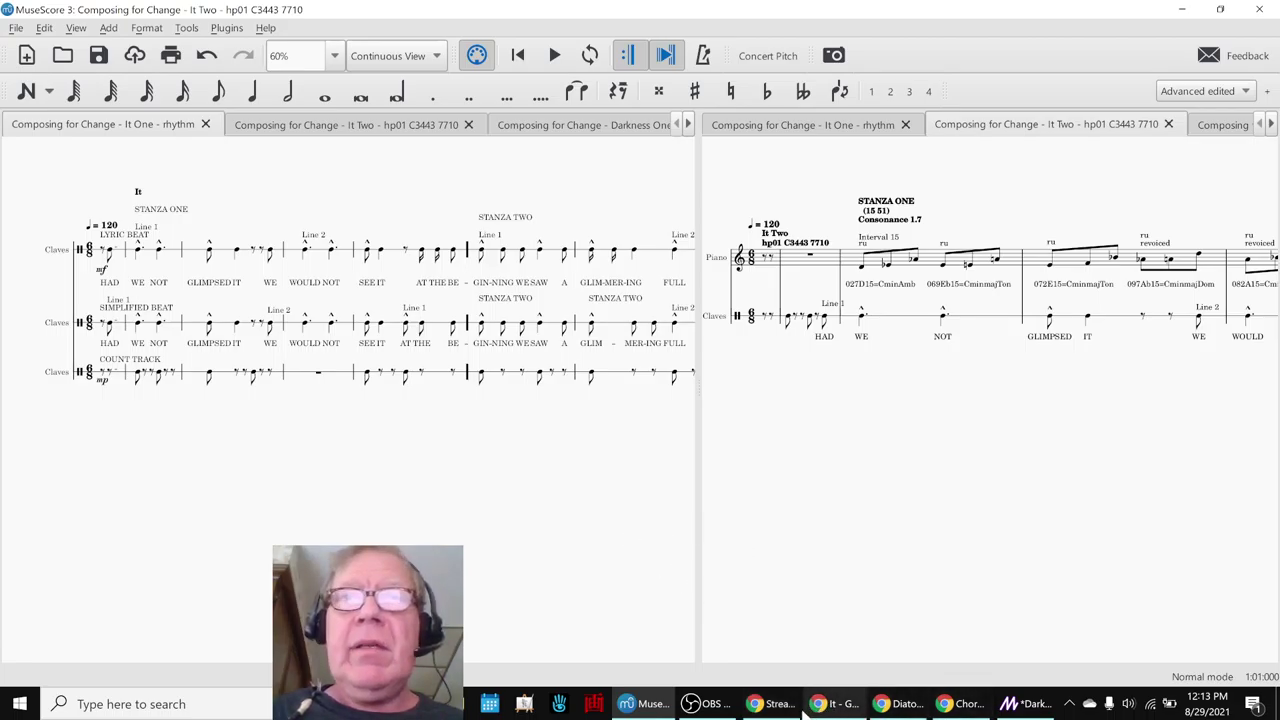
# Glance at the OBS streaming window, hide it, and bring up the Stream Log spreadsheet
pyautogui.click(722, 708)
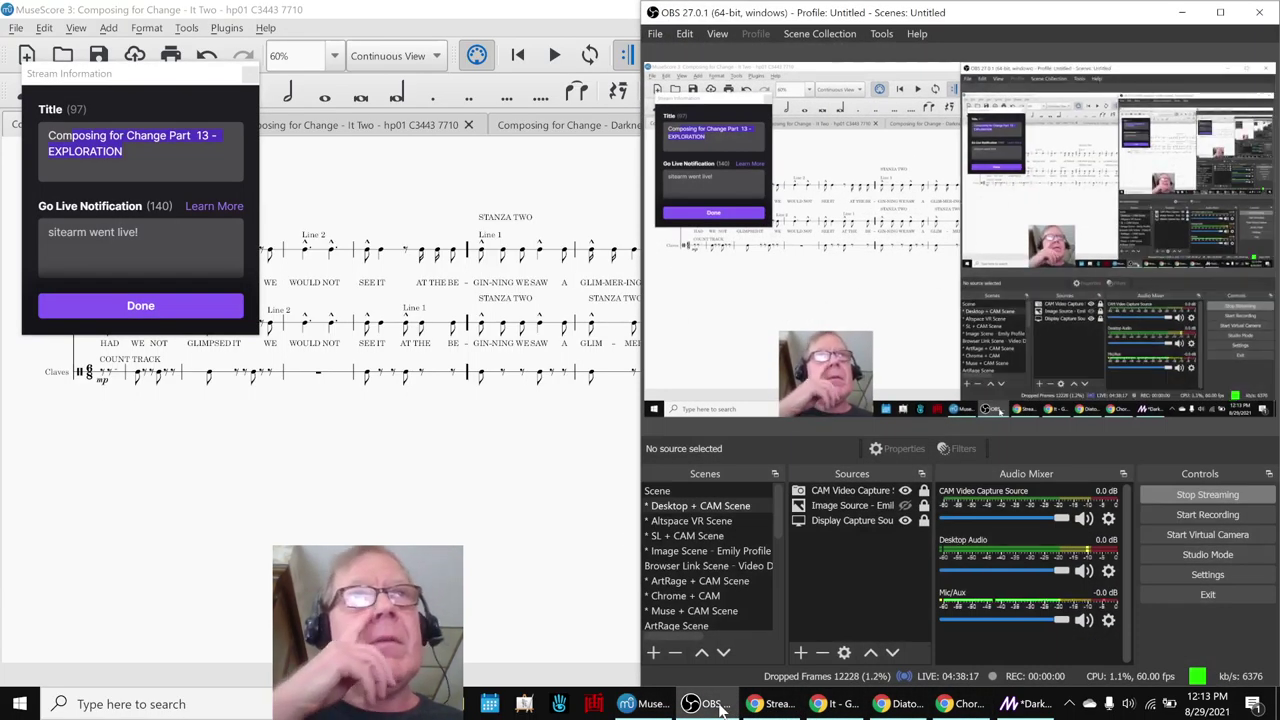
pyautogui.click(722, 708)
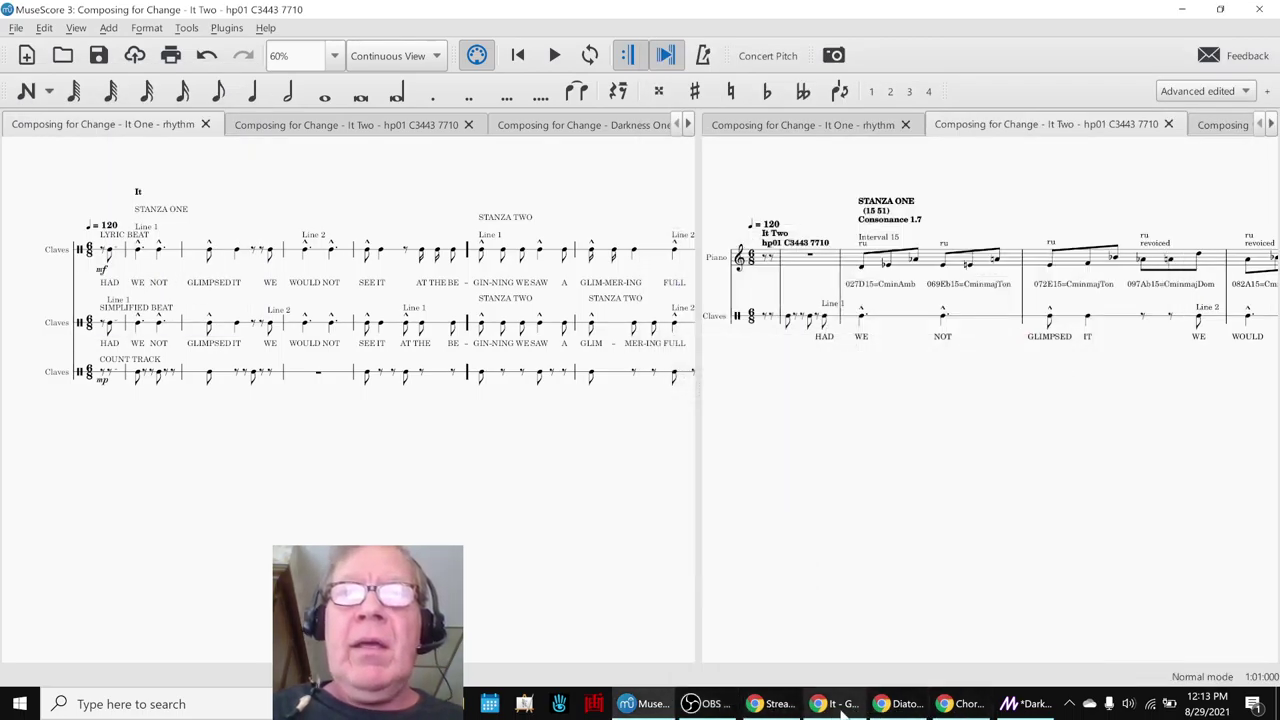
pyautogui.moveTo(842, 710)
pyautogui.click(712, 632)
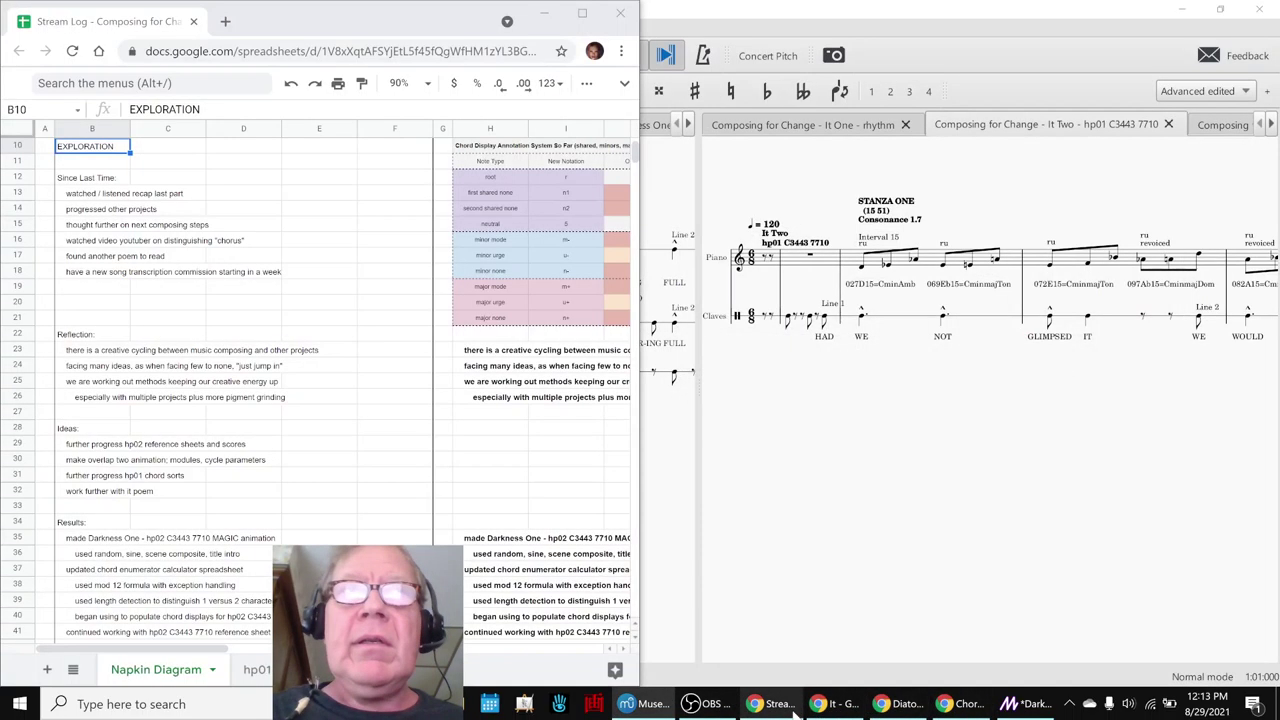
# Read the Reflection notes in B23 and H24–H26, then bring up the Diatonic Parallel Scales sheet
pyautogui.click(68, 353)
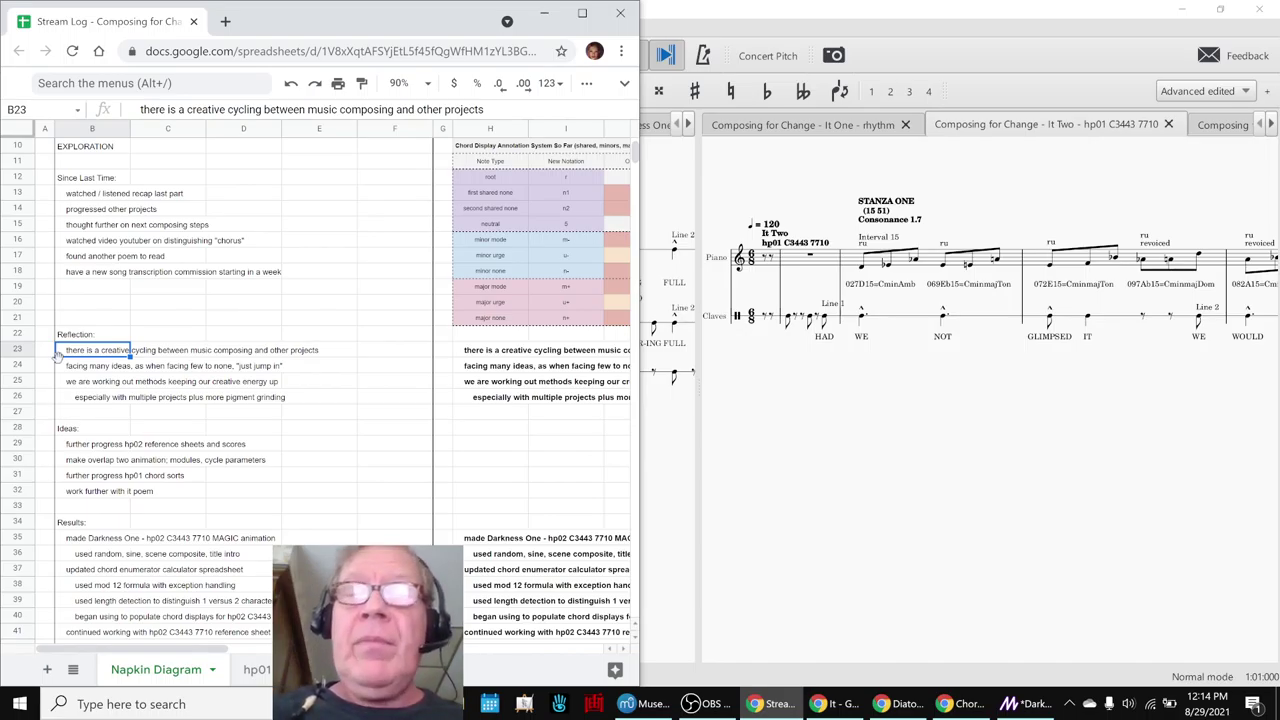
pyautogui.click(467, 372)
pyautogui.press('Right')
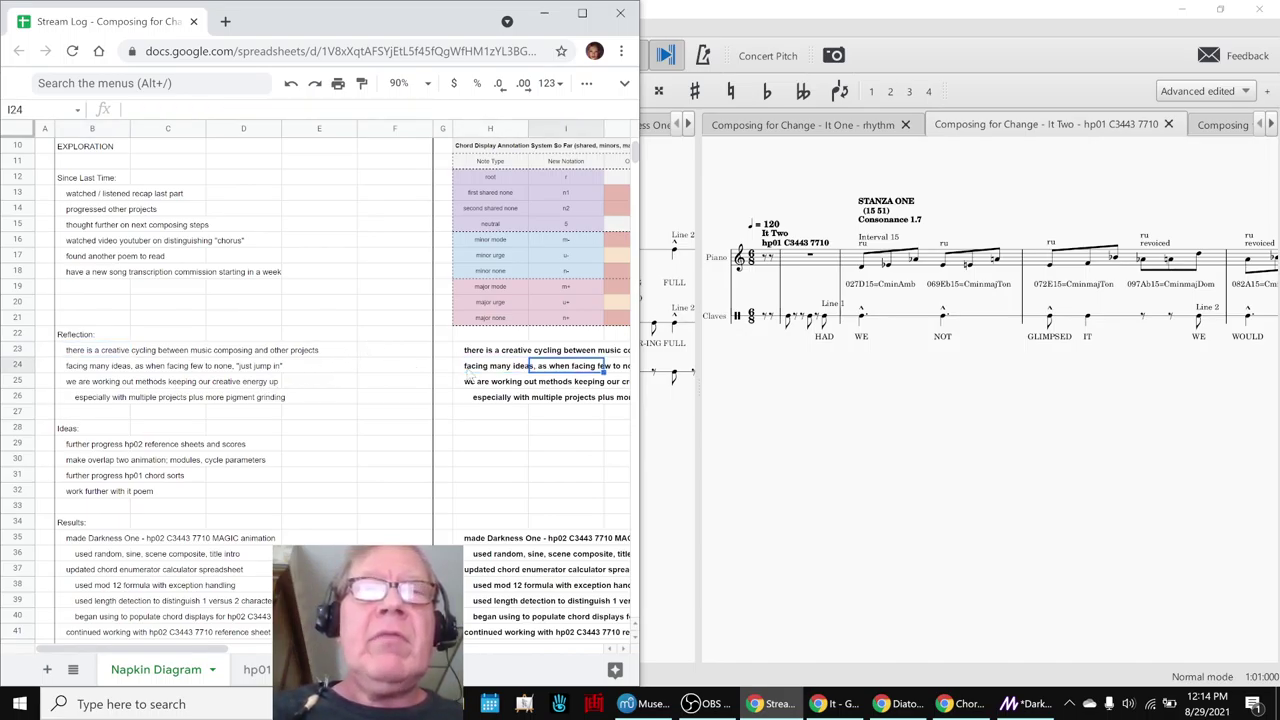
pyautogui.press('Right')
pyautogui.press('Right')
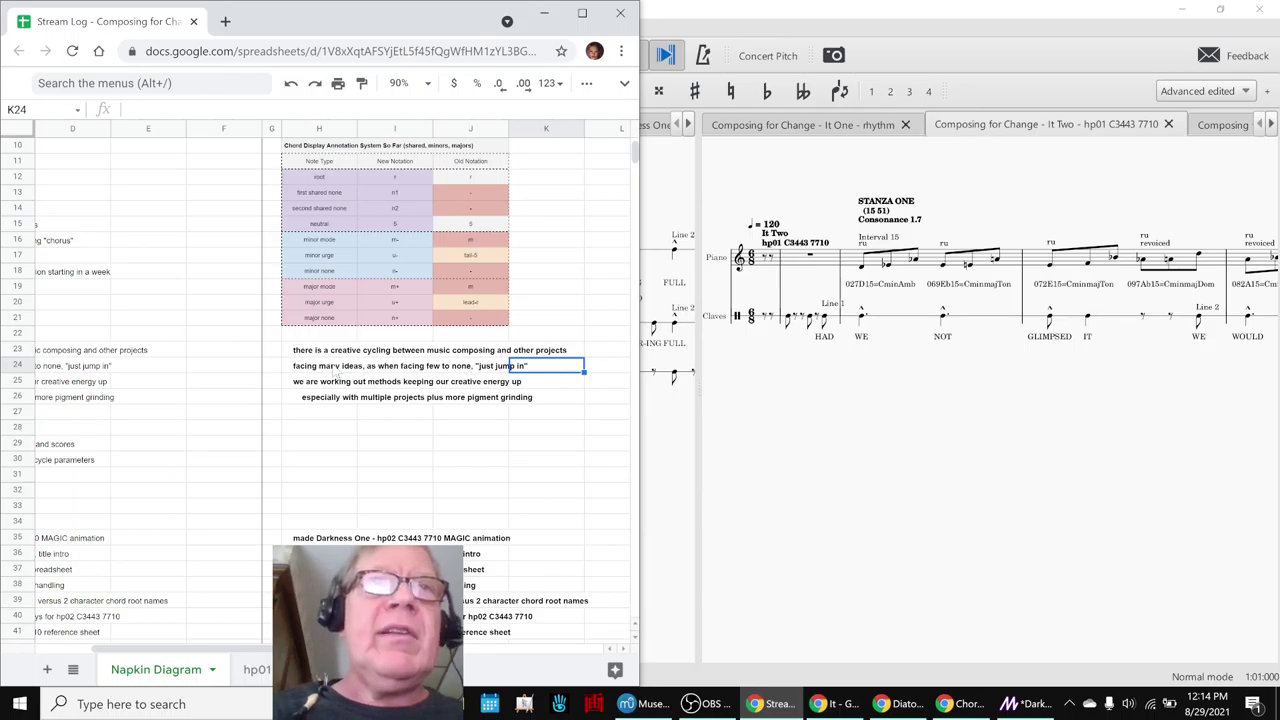
pyautogui.press('Left')
pyautogui.press('Left')
pyautogui.press('Left')
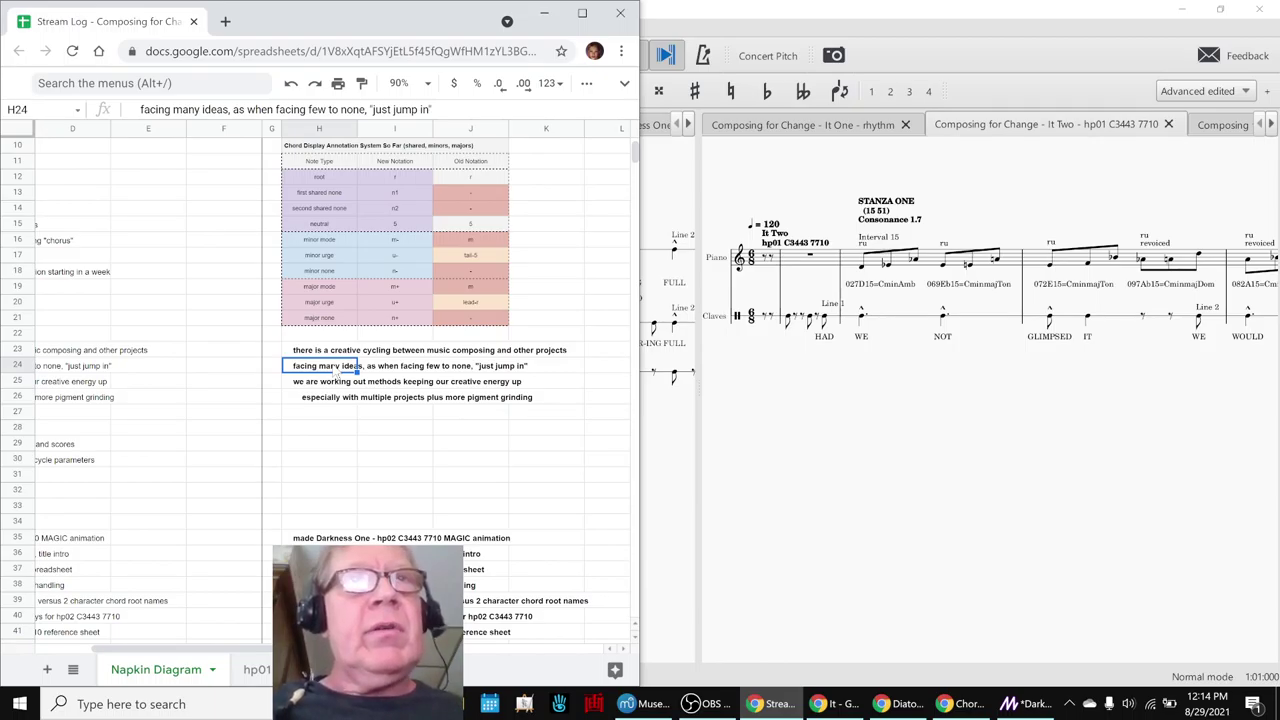
pyautogui.click(327, 387)
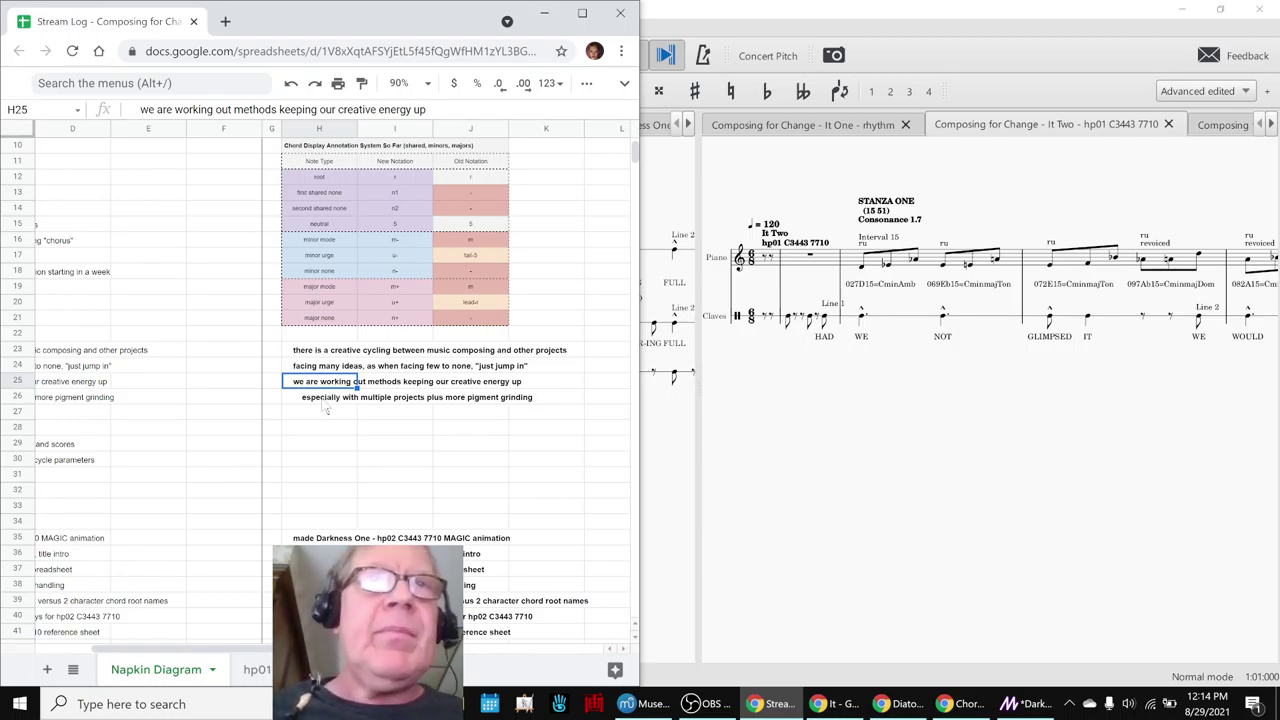
pyautogui.click(324, 403)
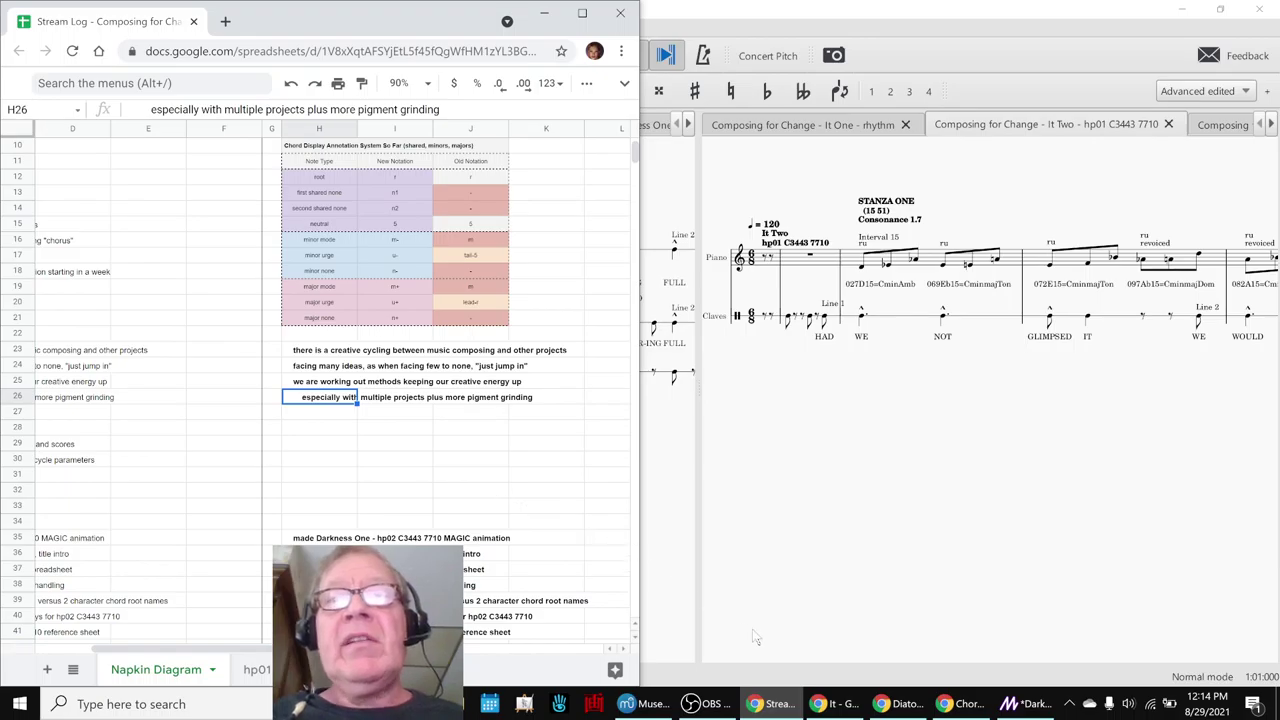
pyautogui.click(885, 705)
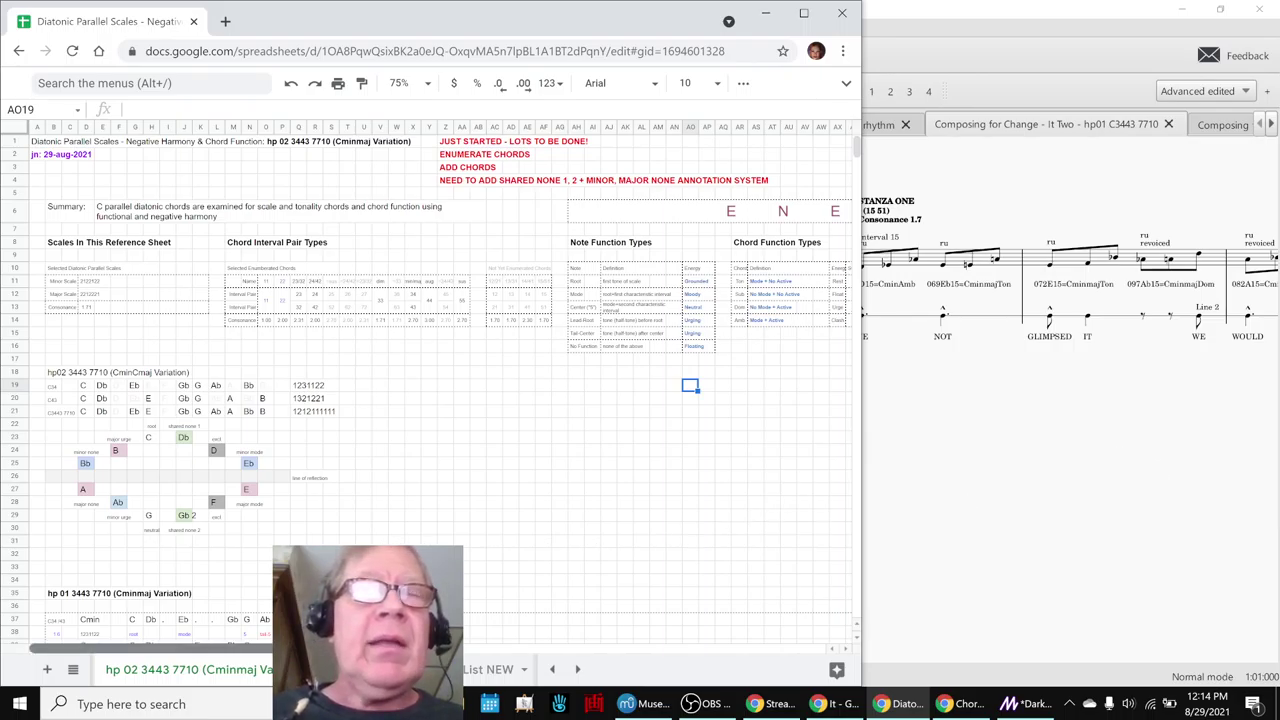
# Review the chord block BH27:CH44 and cell BR53, then bring up the Chord Enumerator spreadsheet
pyautogui.moveTo(232, 648); pyautogui.dragTo(576, 668)
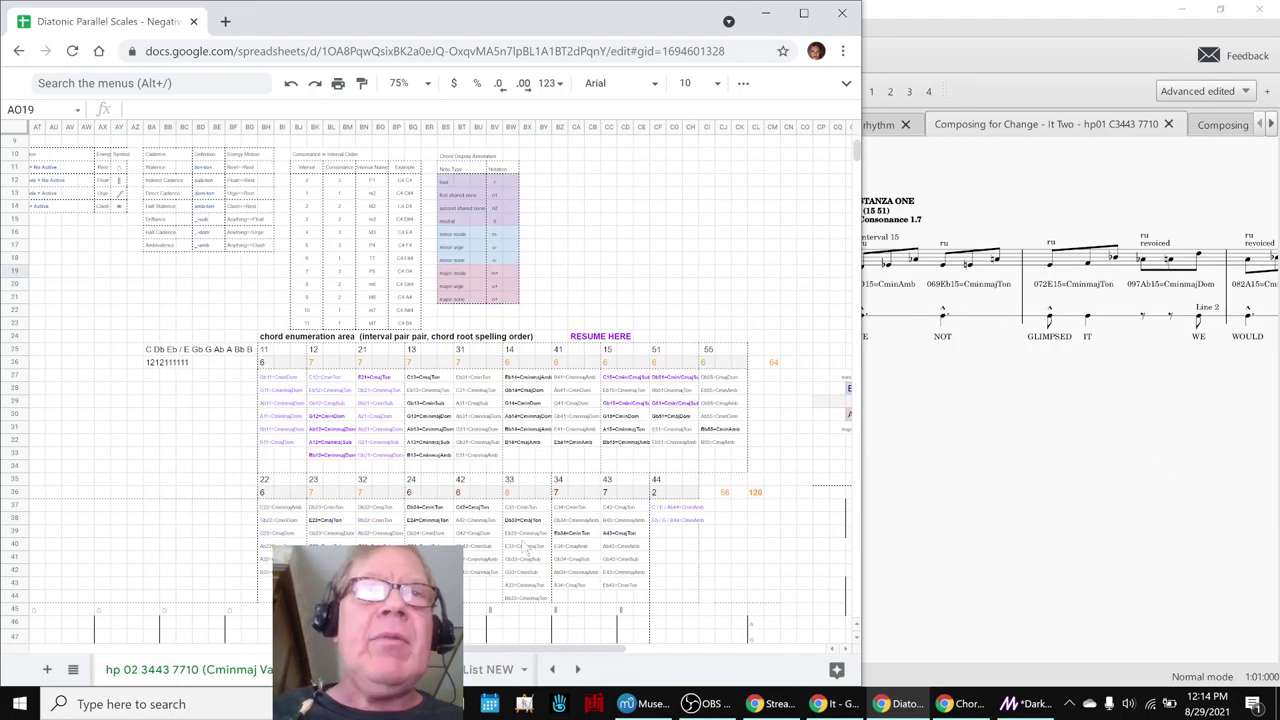
pyautogui.scroll(-5, 526, 548)
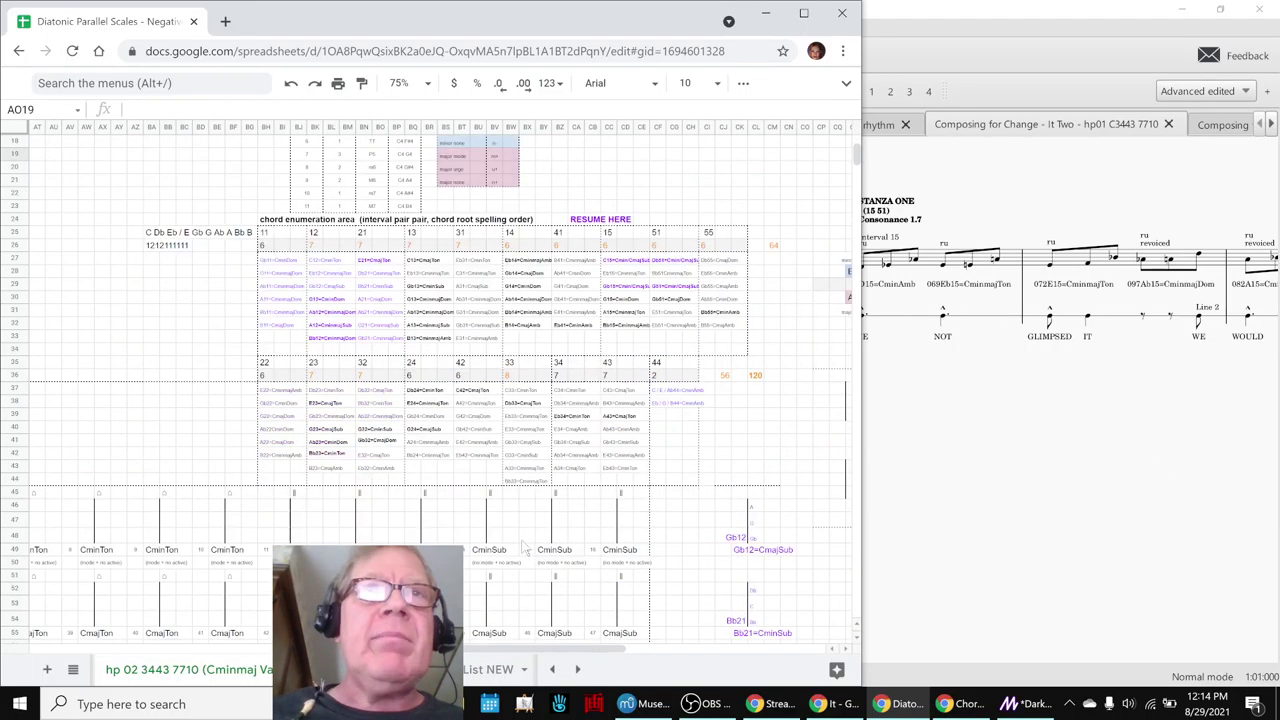
pyautogui.click(273, 262)
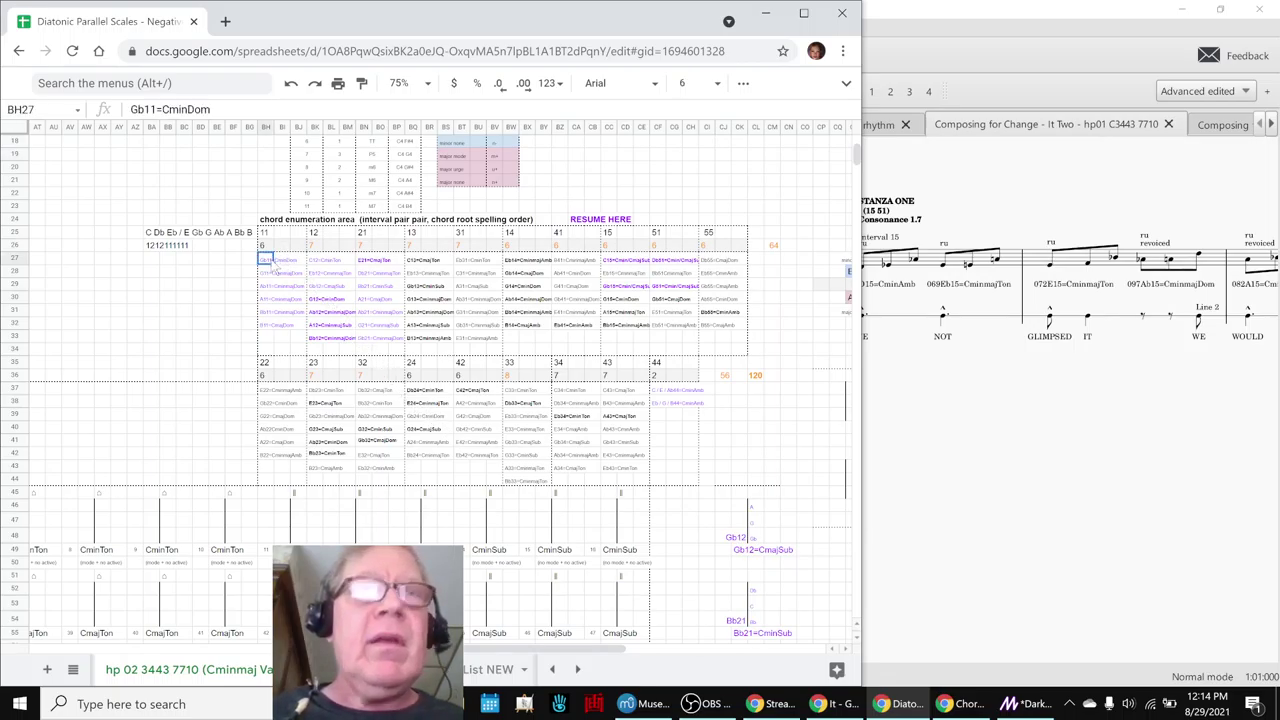
pyautogui.keyDown('shift'); pyautogui.click(696, 484); pyautogui.keyUp('shift')
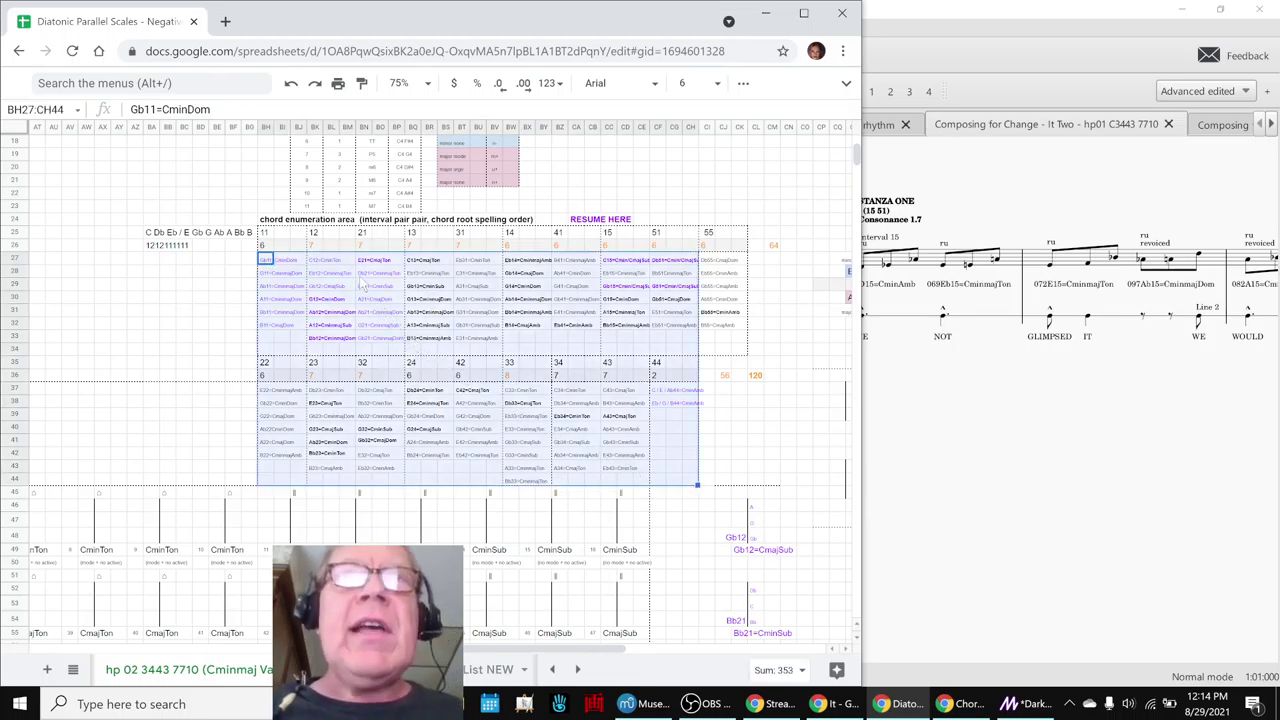
pyautogui.scroll(-6, 458, 425)
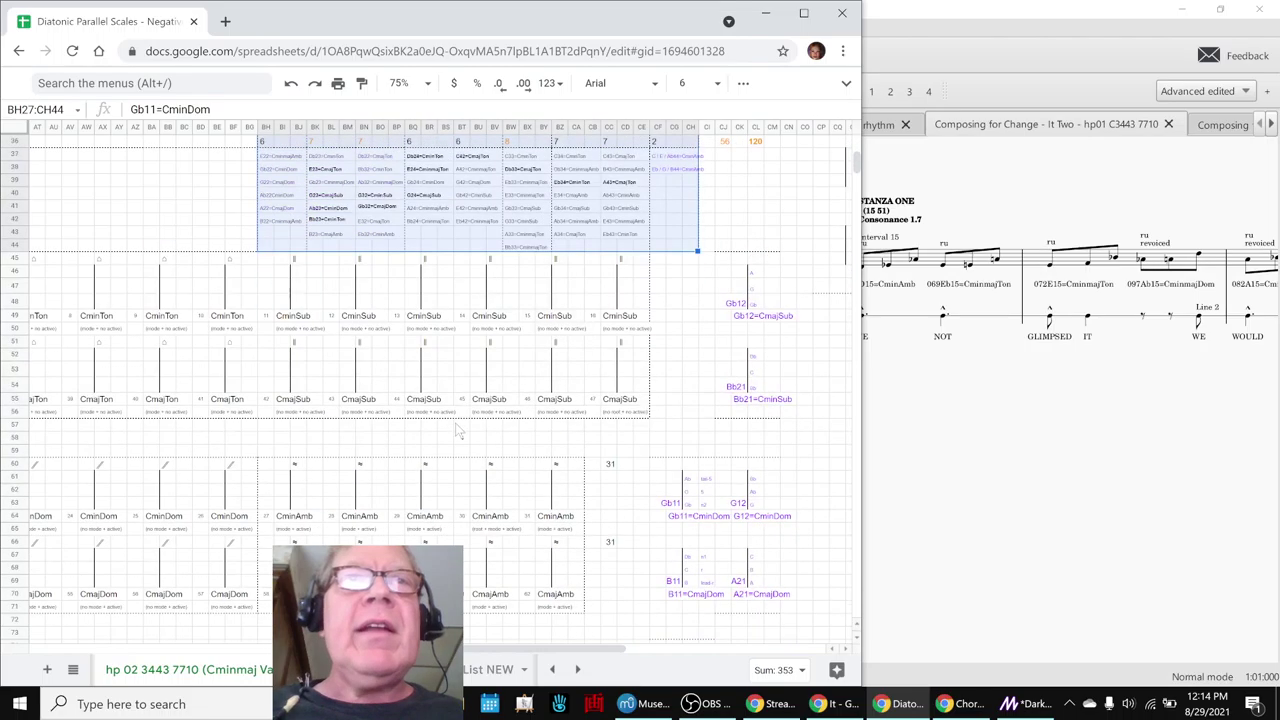
pyautogui.click(429, 371)
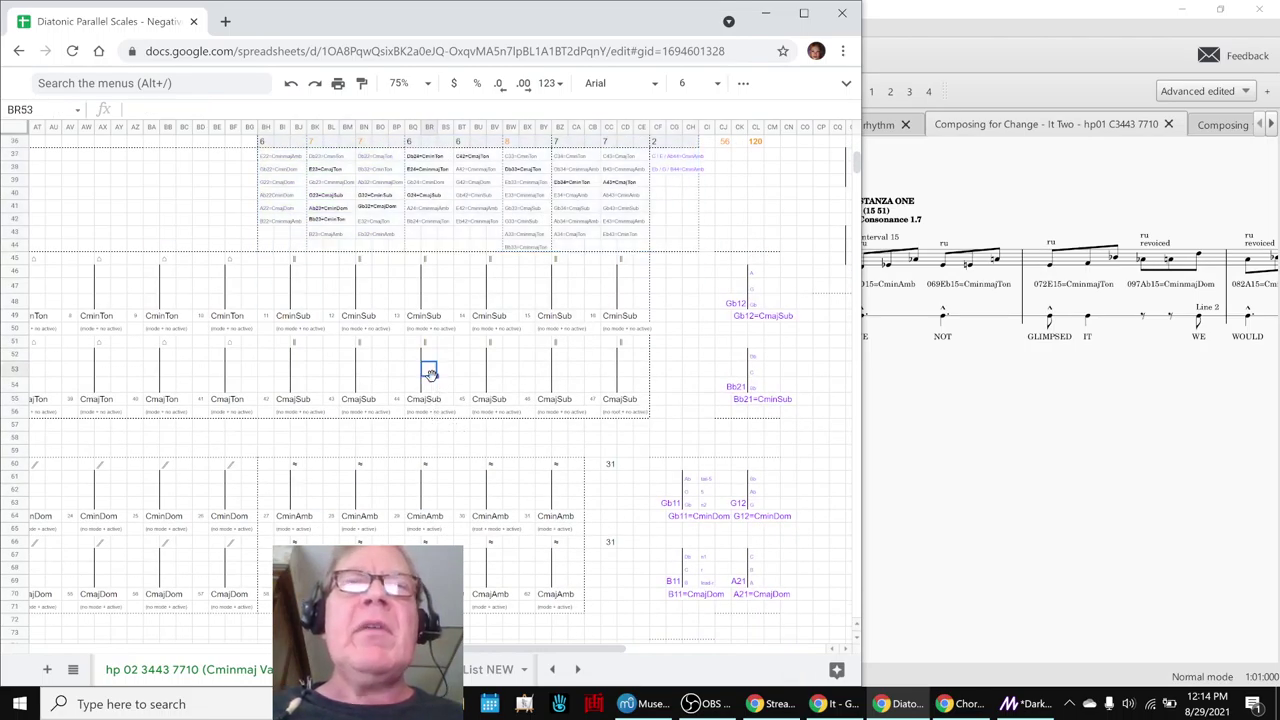
pyautogui.scroll(6, 575, 408)
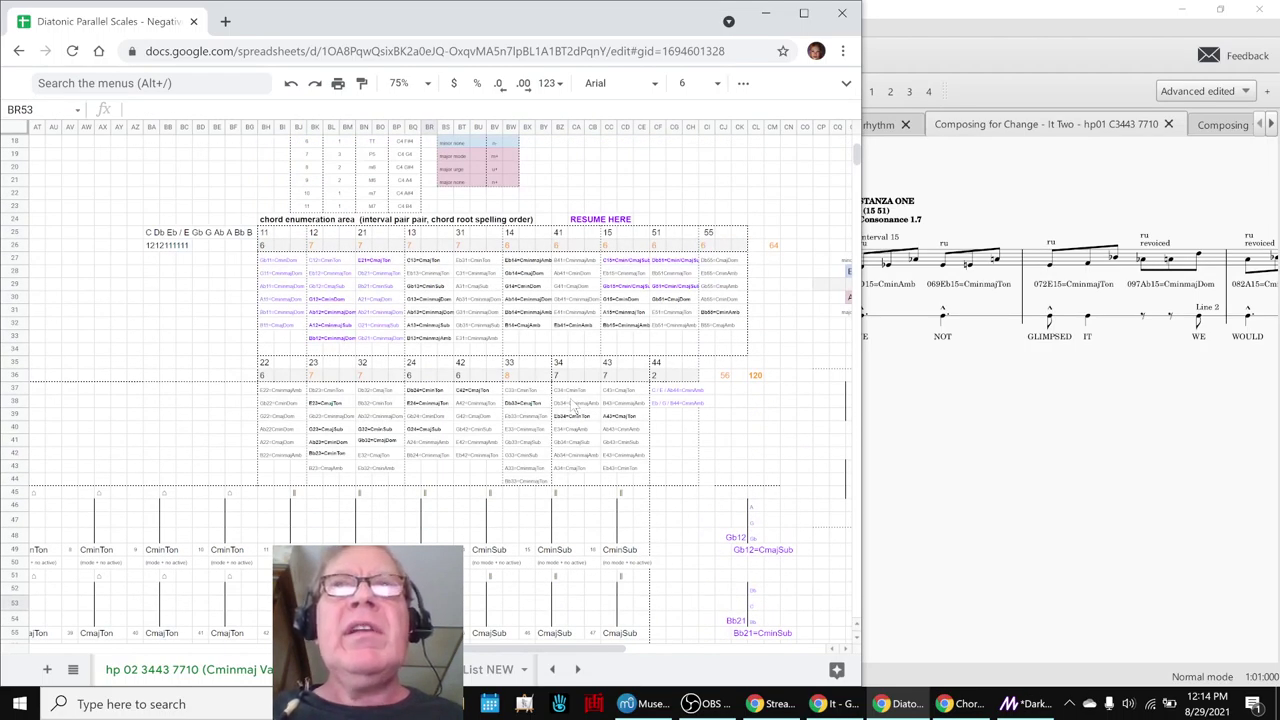
pyautogui.click(955, 706)
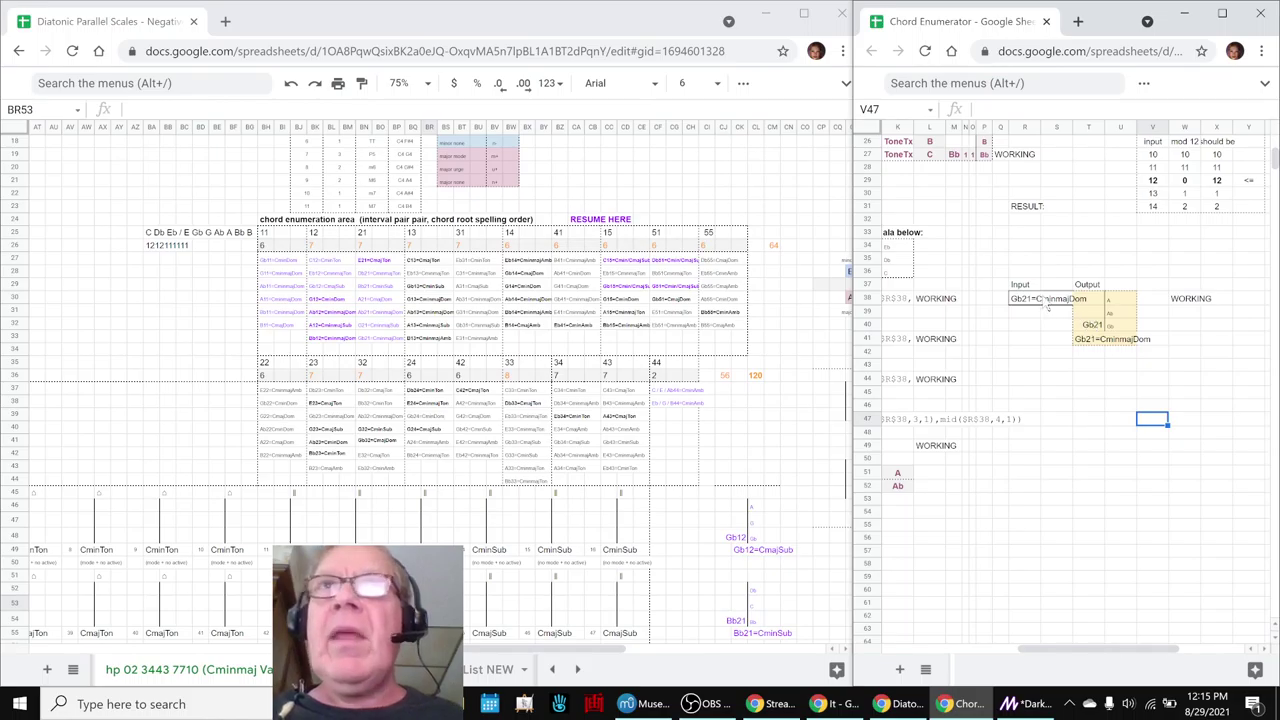
# Copy the C13=CmajTon chord label into the Chord Enumerator input cell R38
pyautogui.click(1020, 302)
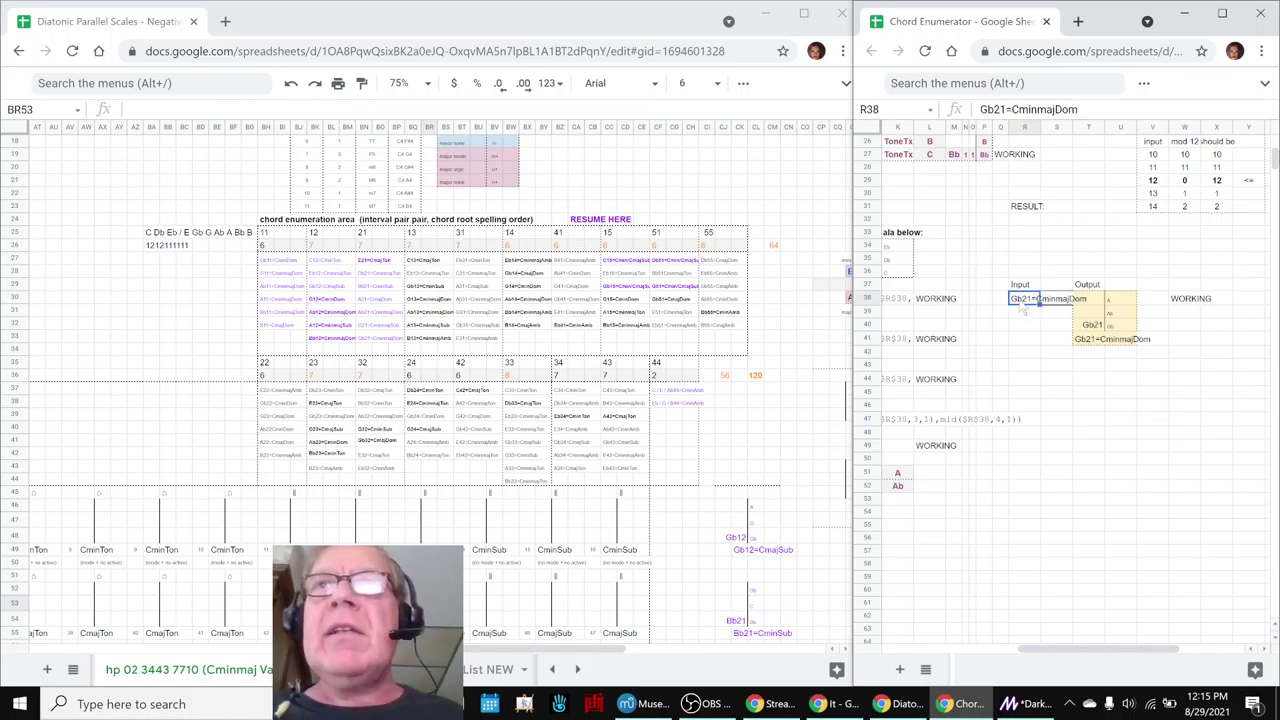
pyautogui.click(421, 262)
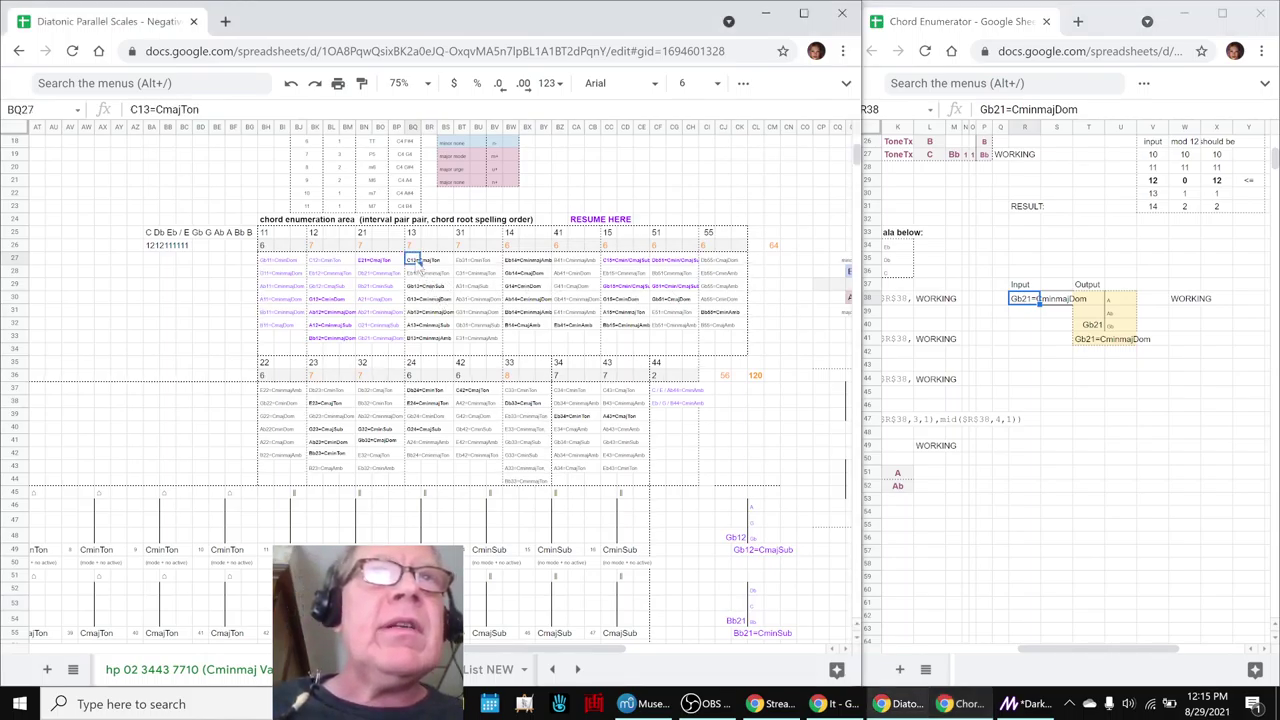
pyautogui.press('F2')
pyautogui.hotkey('ctrl', 'c')
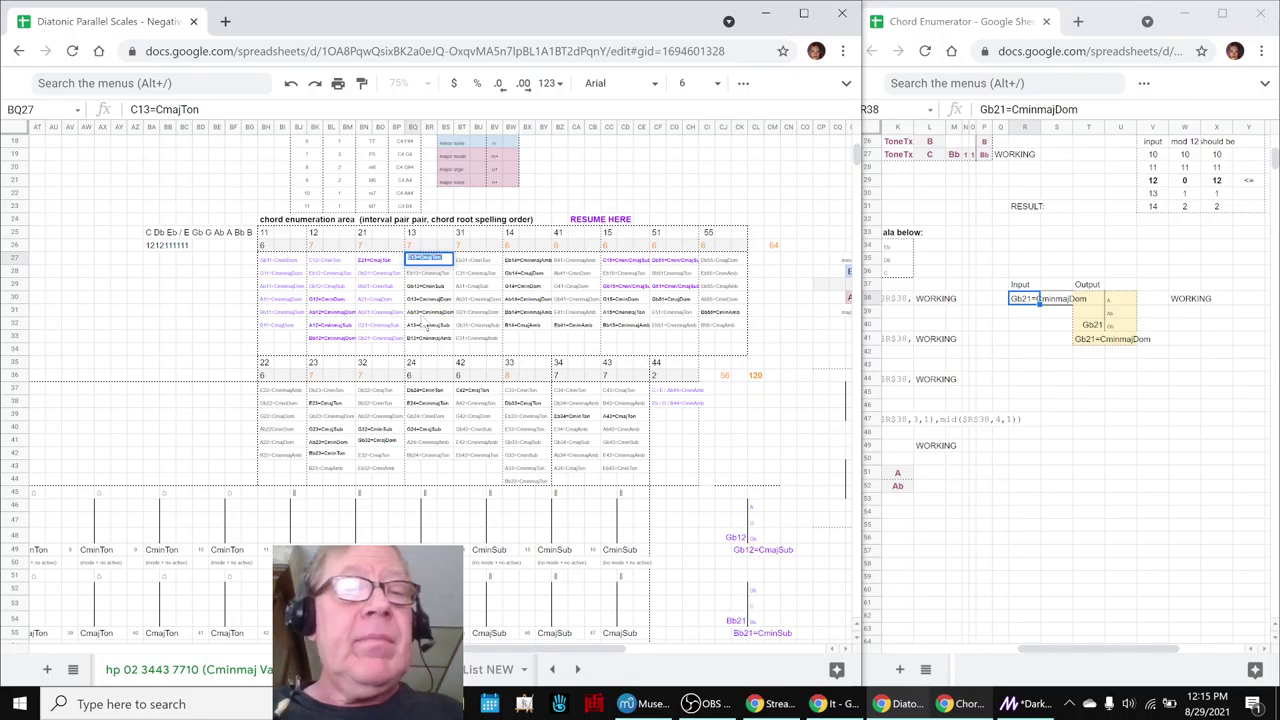
pyautogui.click(480, 339)
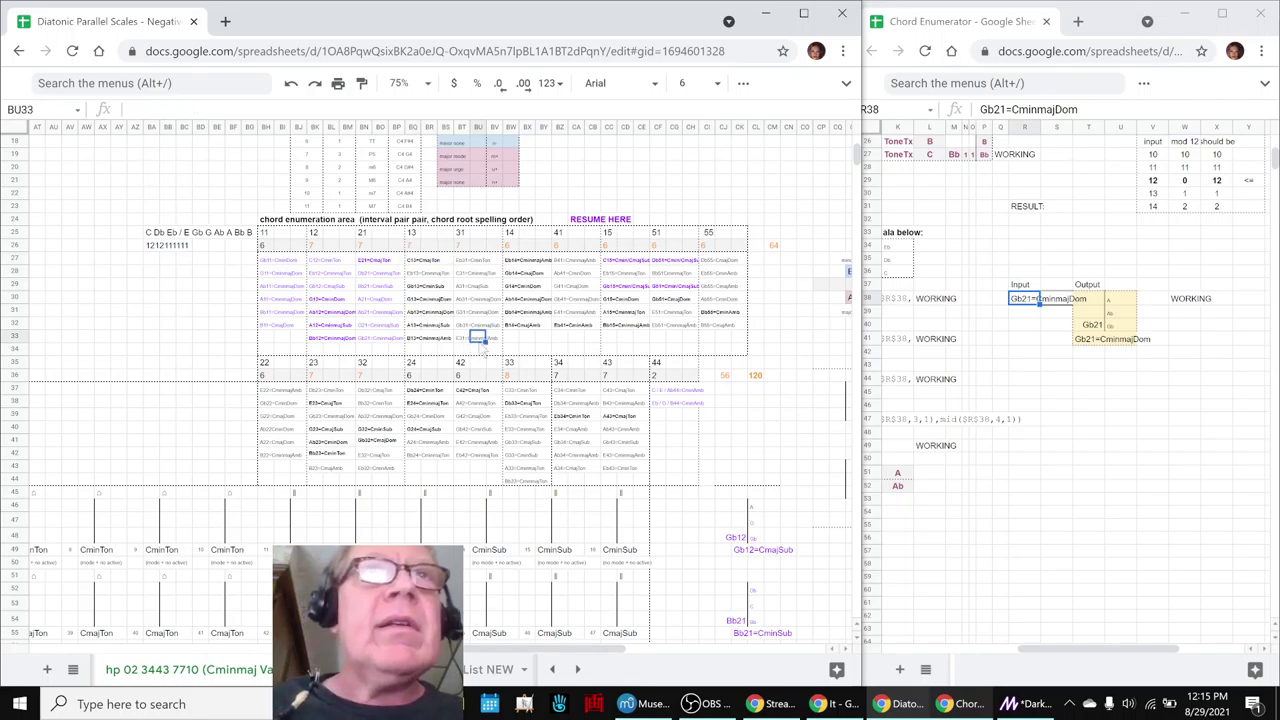
pyautogui.hscroll(5, 473, 678)
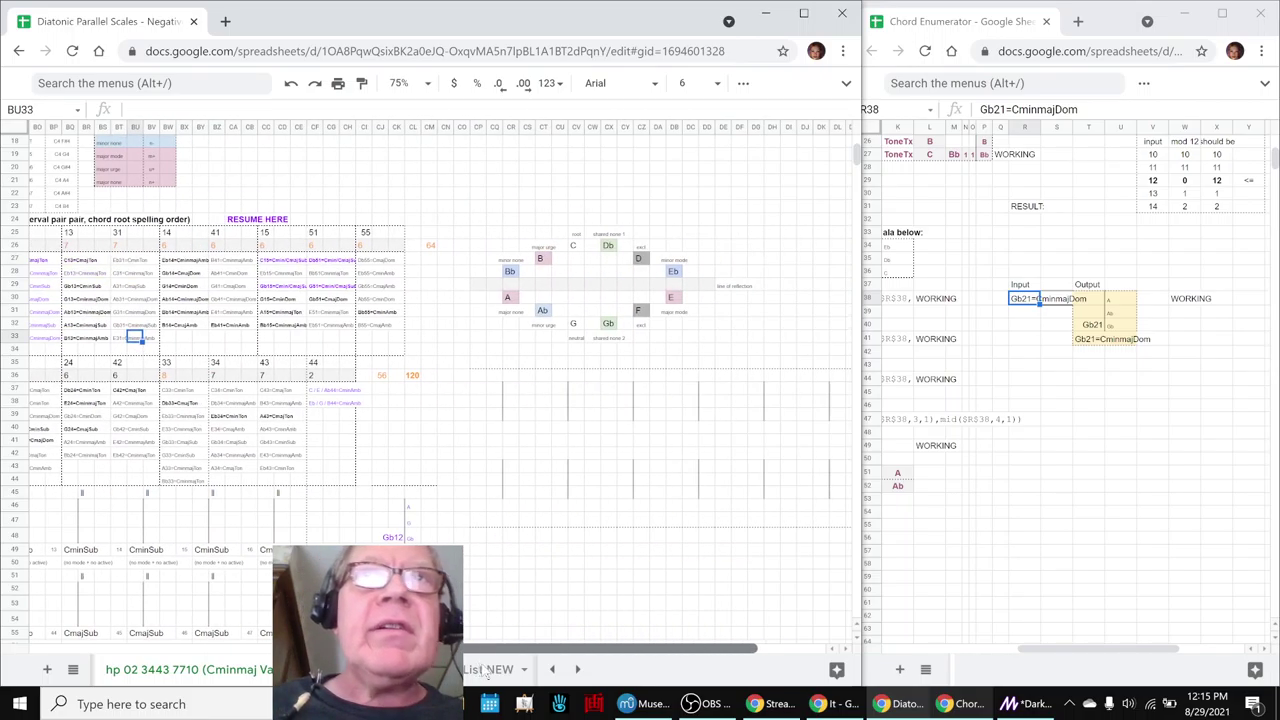
pyautogui.hscroll(-1, 472, 676)
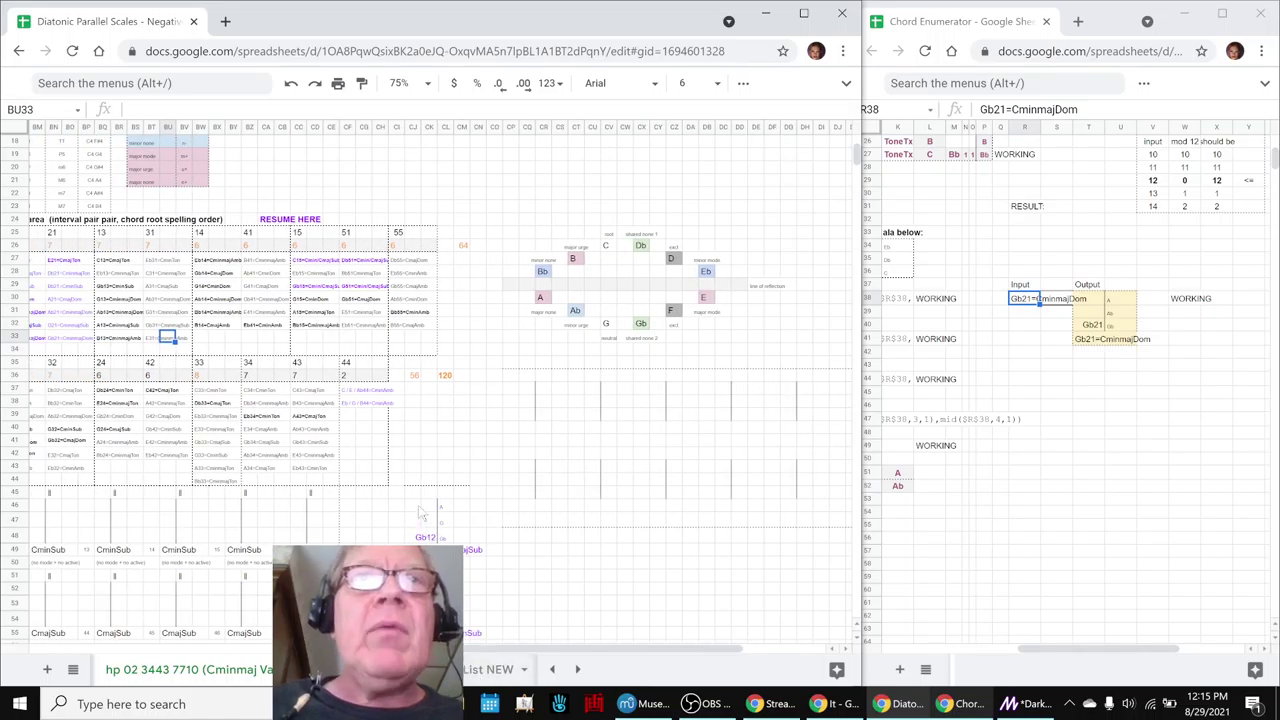
pyautogui.click(506, 377)
pyautogui.click(1024, 340)
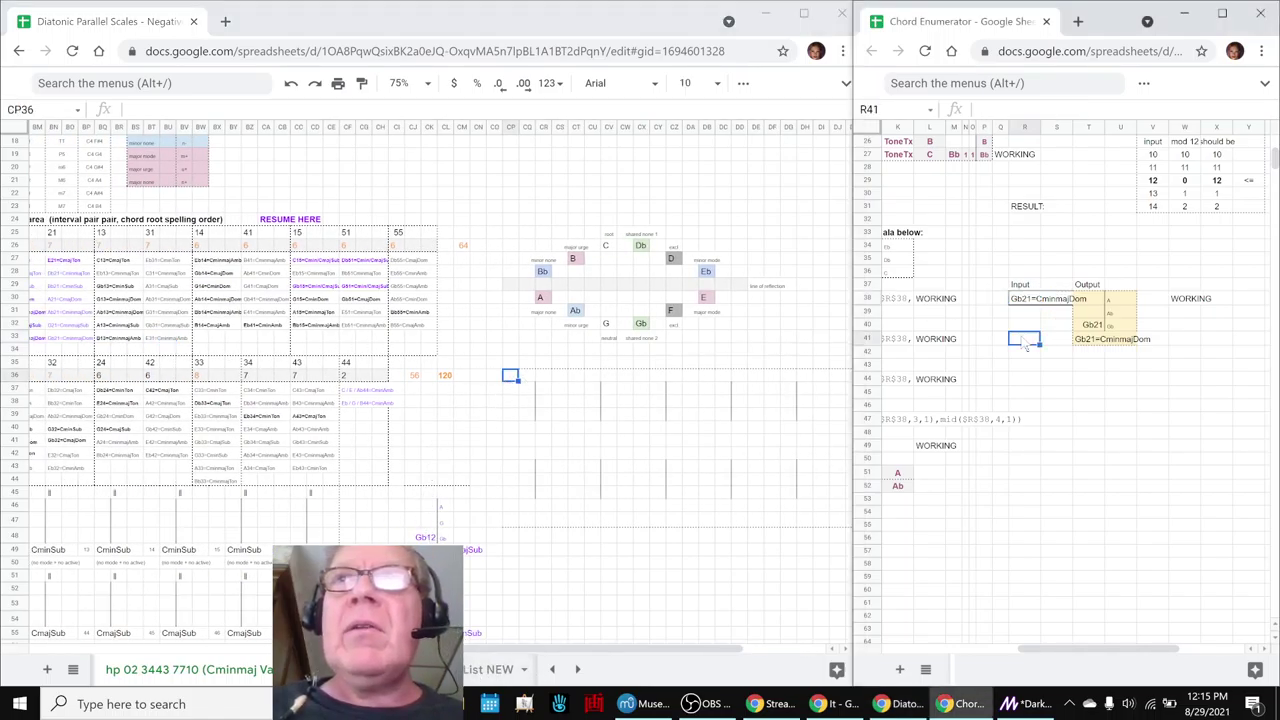
pyautogui.click(1020, 309)
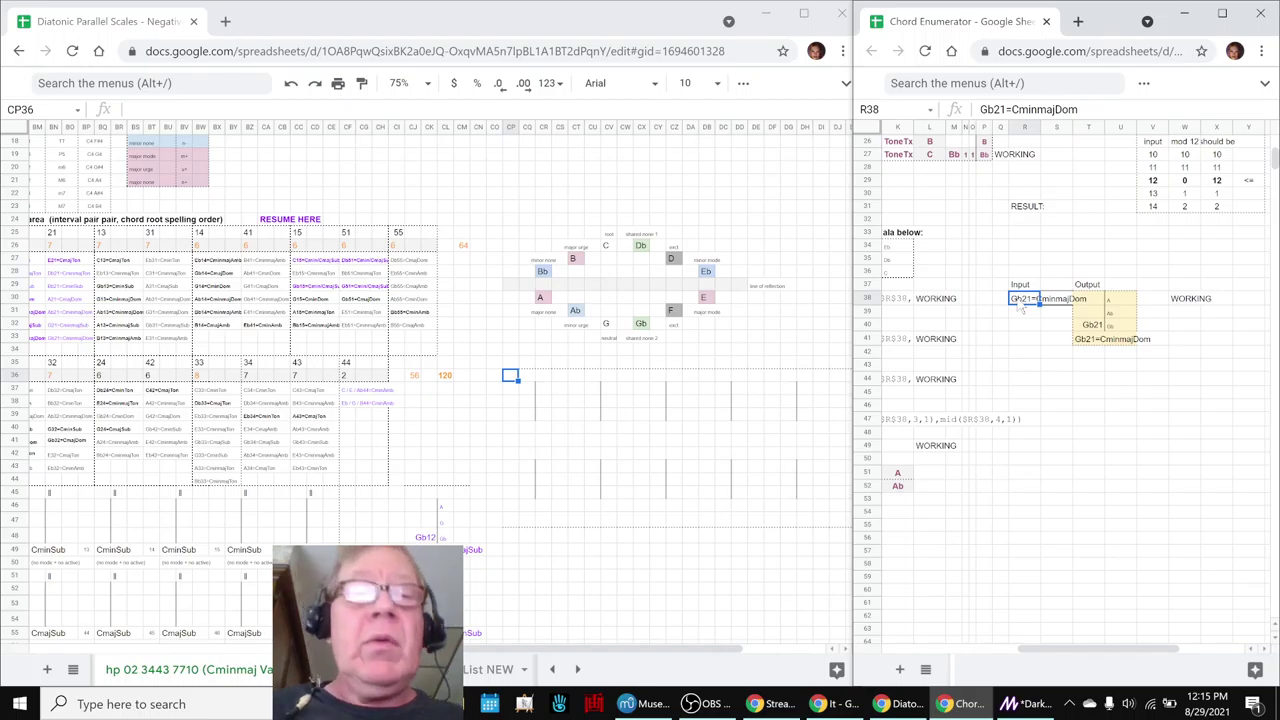
pyautogui.hotkey('ctrl', 'v')
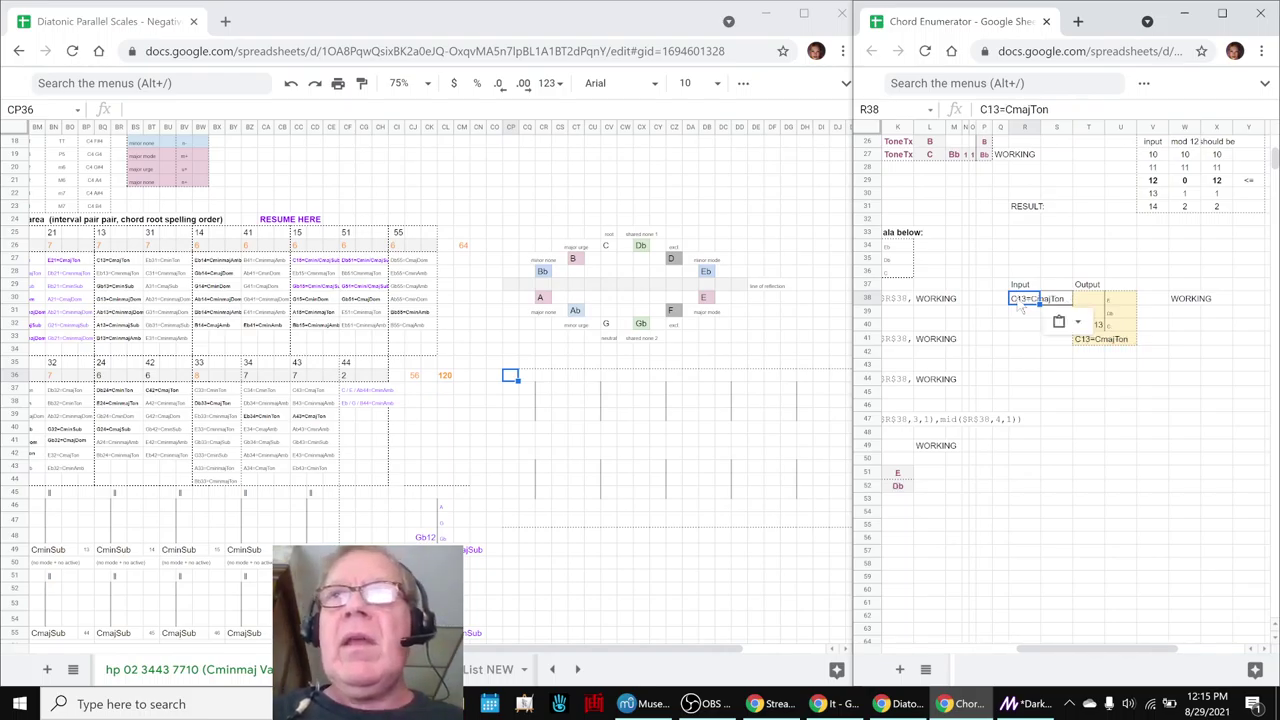
# Copy the enumerator output block T38:U41 and paste it at CQ37 in the Diatonic sheet
pyautogui.click(1101, 299)
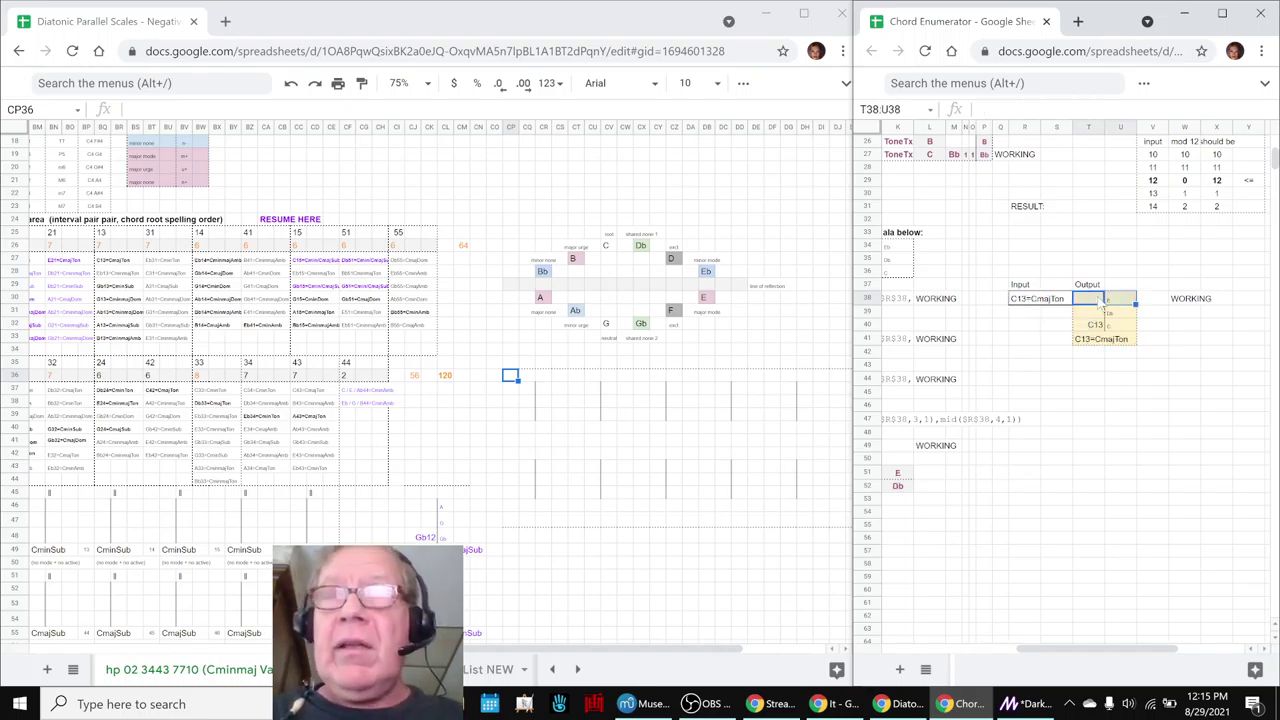
pyautogui.hotkey('shift', 'Down')
pyautogui.hotkey('shift', 'Down')
pyautogui.hotkey('shift', 'Down')
pyautogui.hotkey('ctrl', 'c')
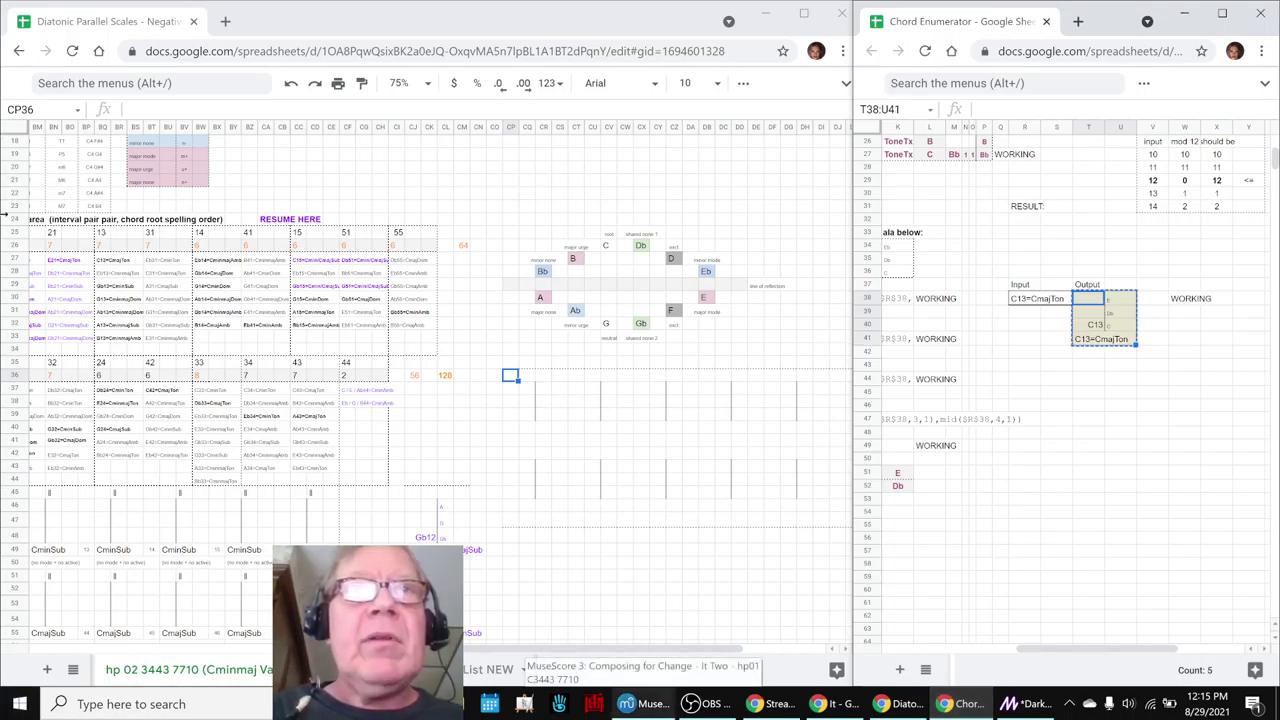
pyautogui.click(523, 391)
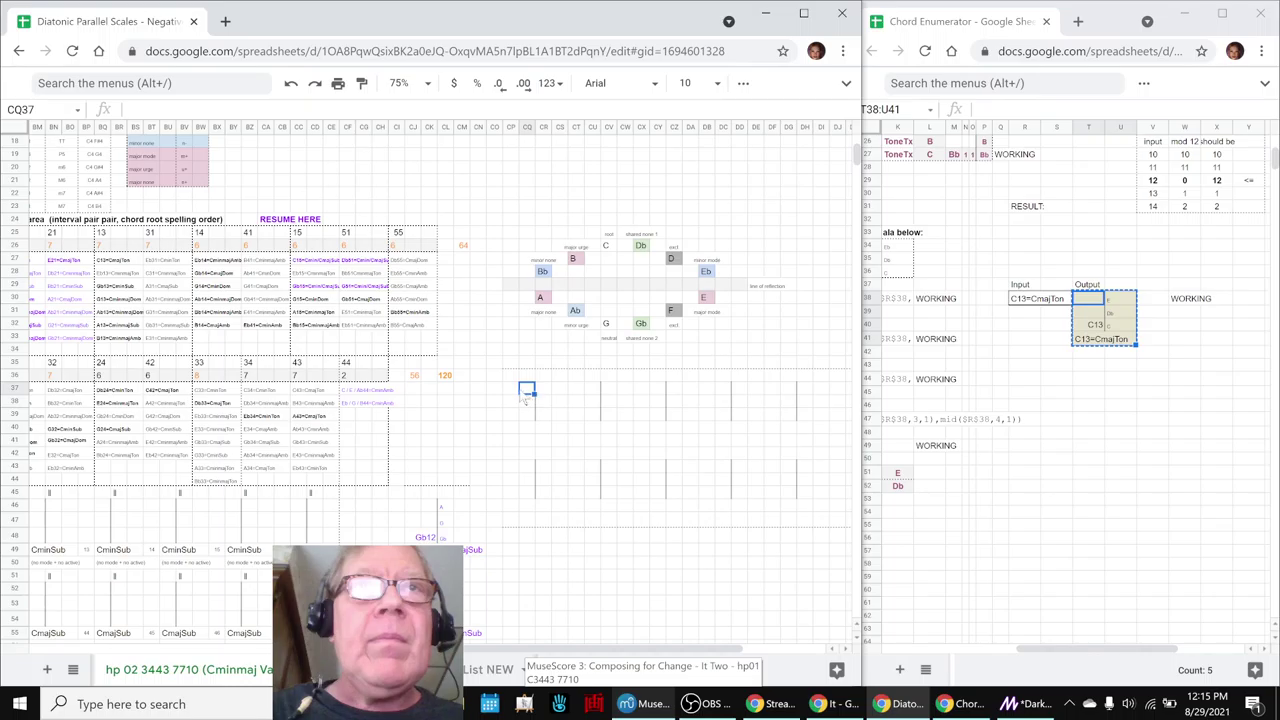
pyautogui.hotkey('ctrl', 'v')
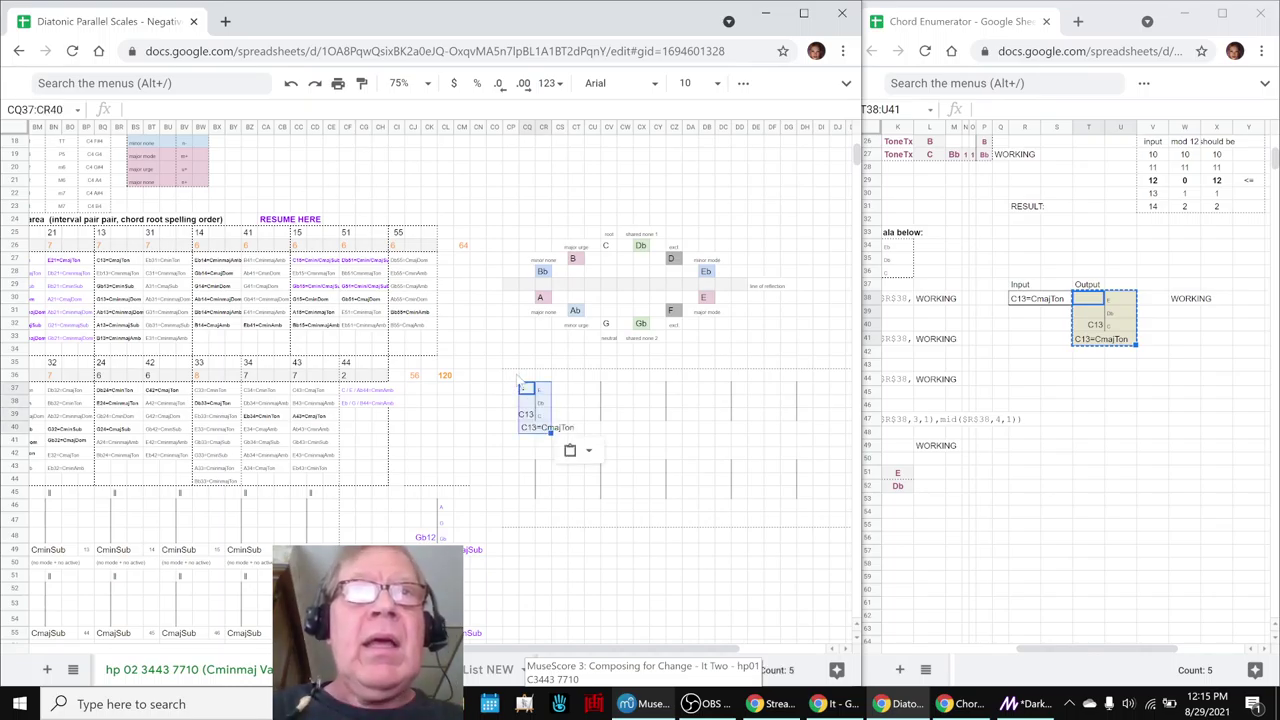
pyautogui.click(580, 468)
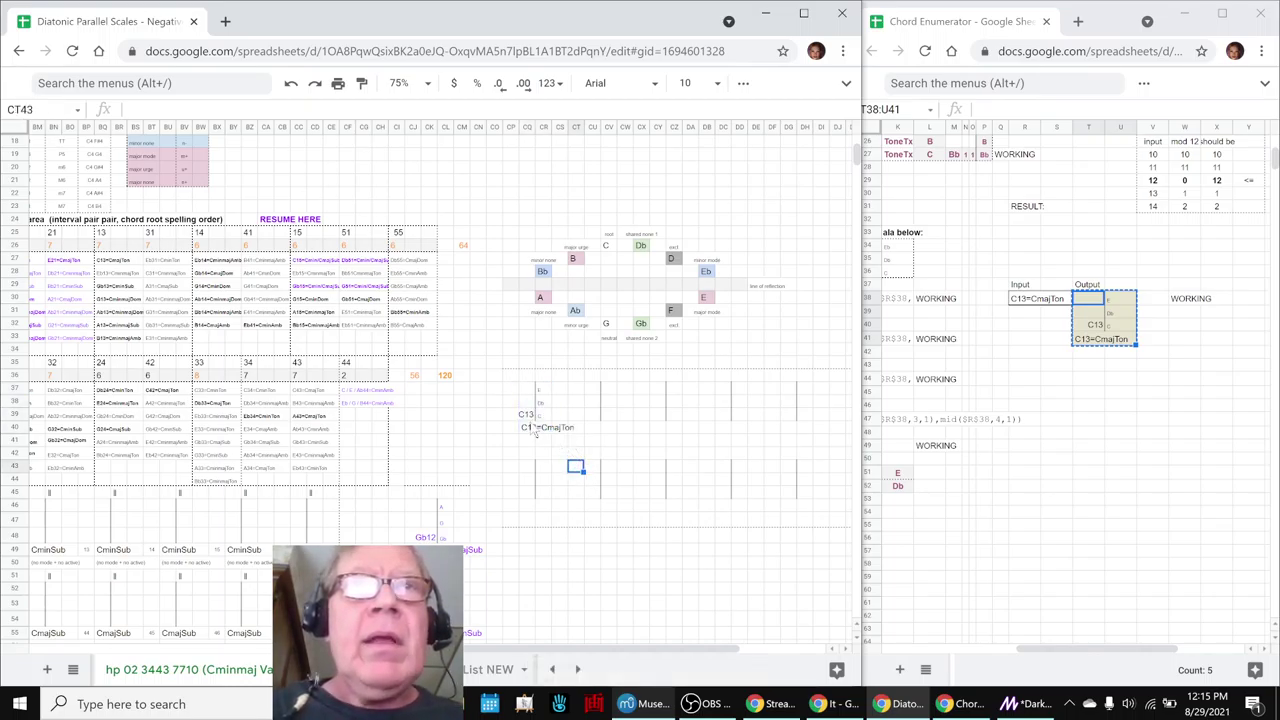
# Inspect the C, Db, D, Eb and E note cells in the diagram
pyautogui.click(610, 247)
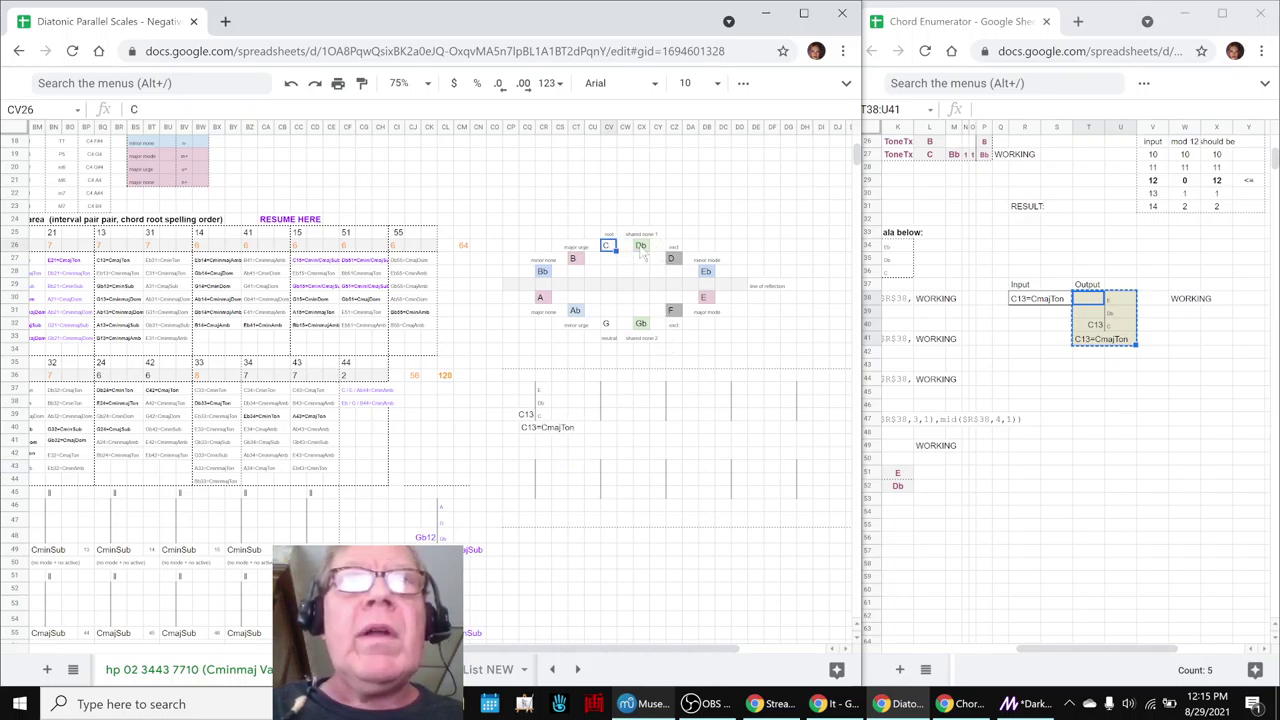
pyautogui.click(641, 248)
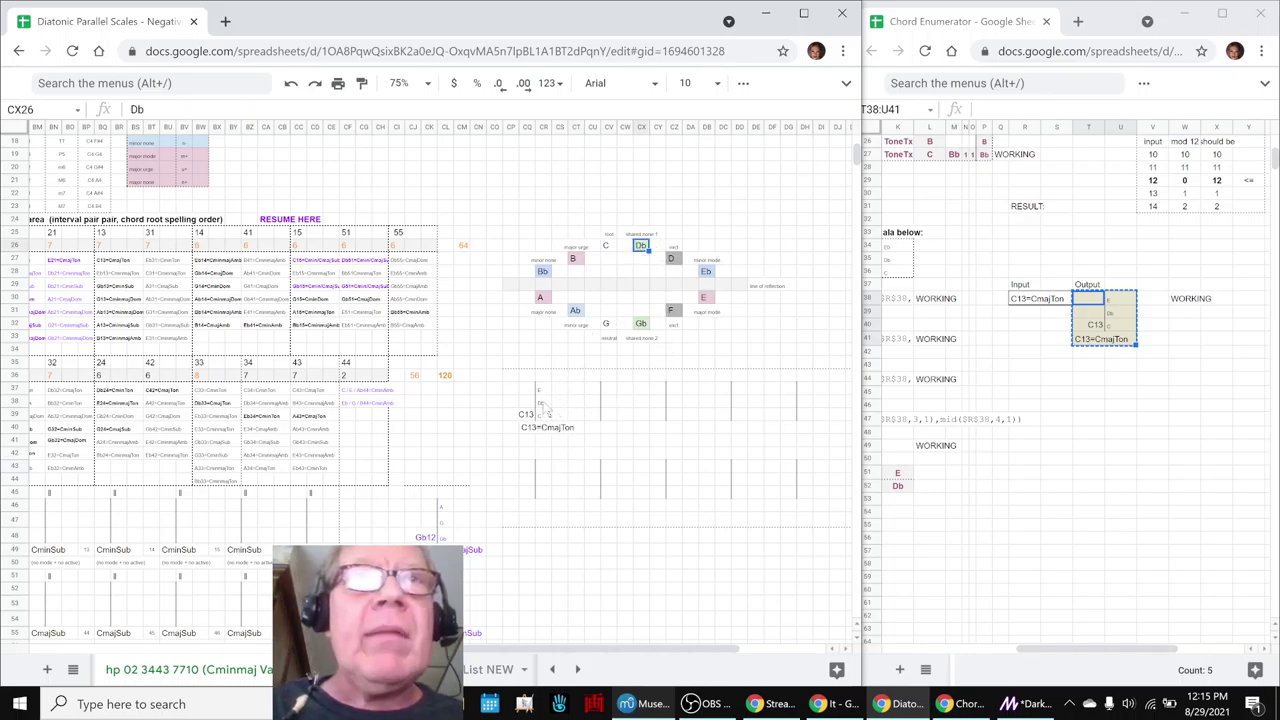
pyautogui.click(672, 259)
pyautogui.click(706, 272)
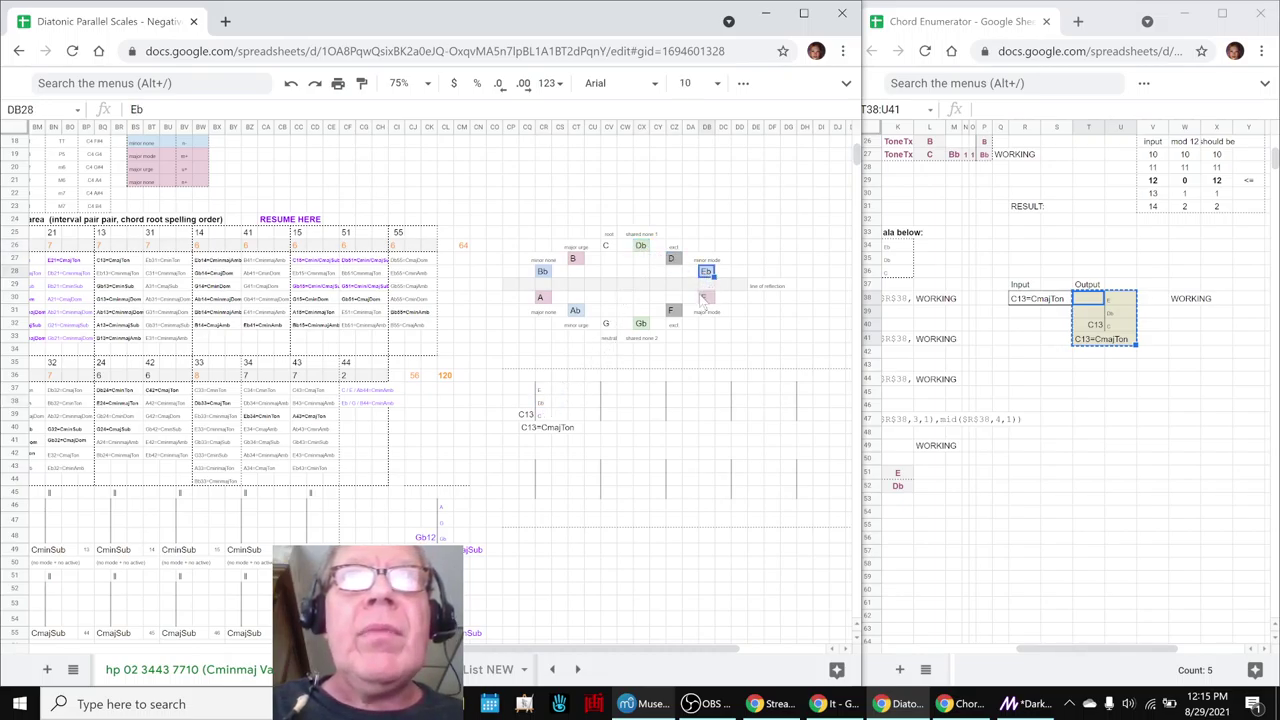
pyautogui.click(706, 297)
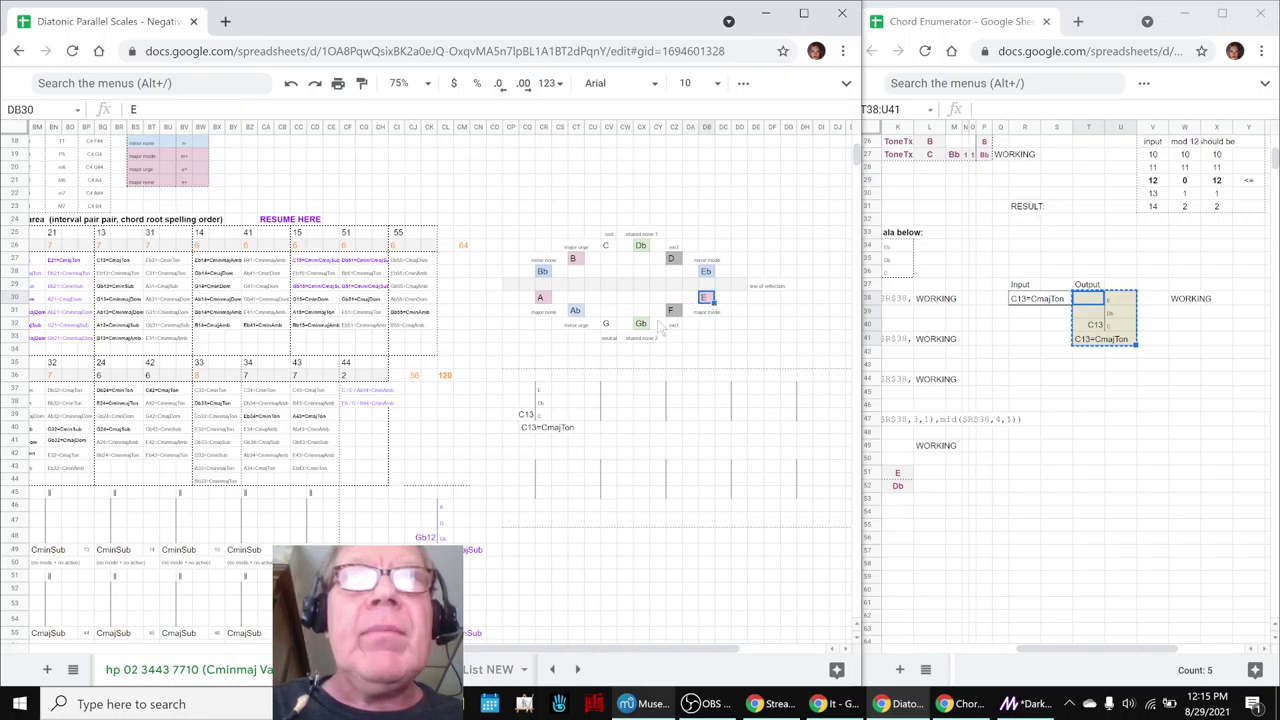
pyautogui.click(124, 290)
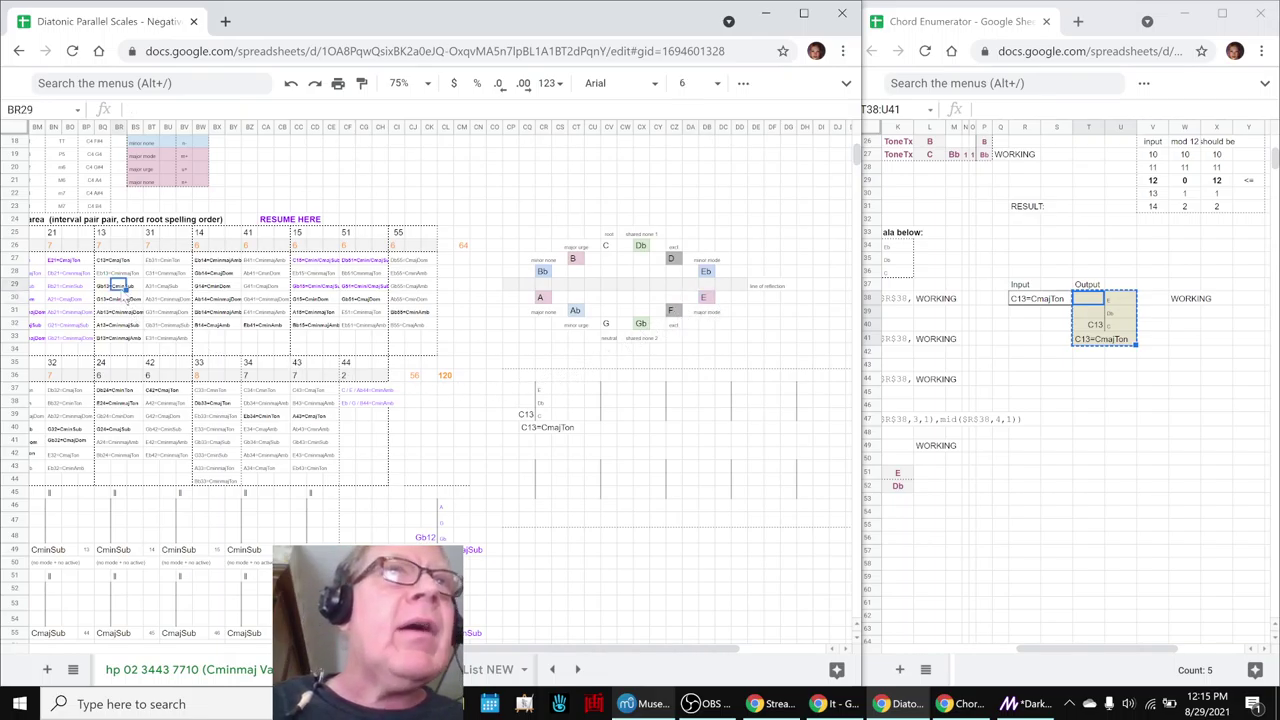
# Set the text colour of the C13=CmajTon label in BQ27 to purple
pyautogui.click(112, 260)
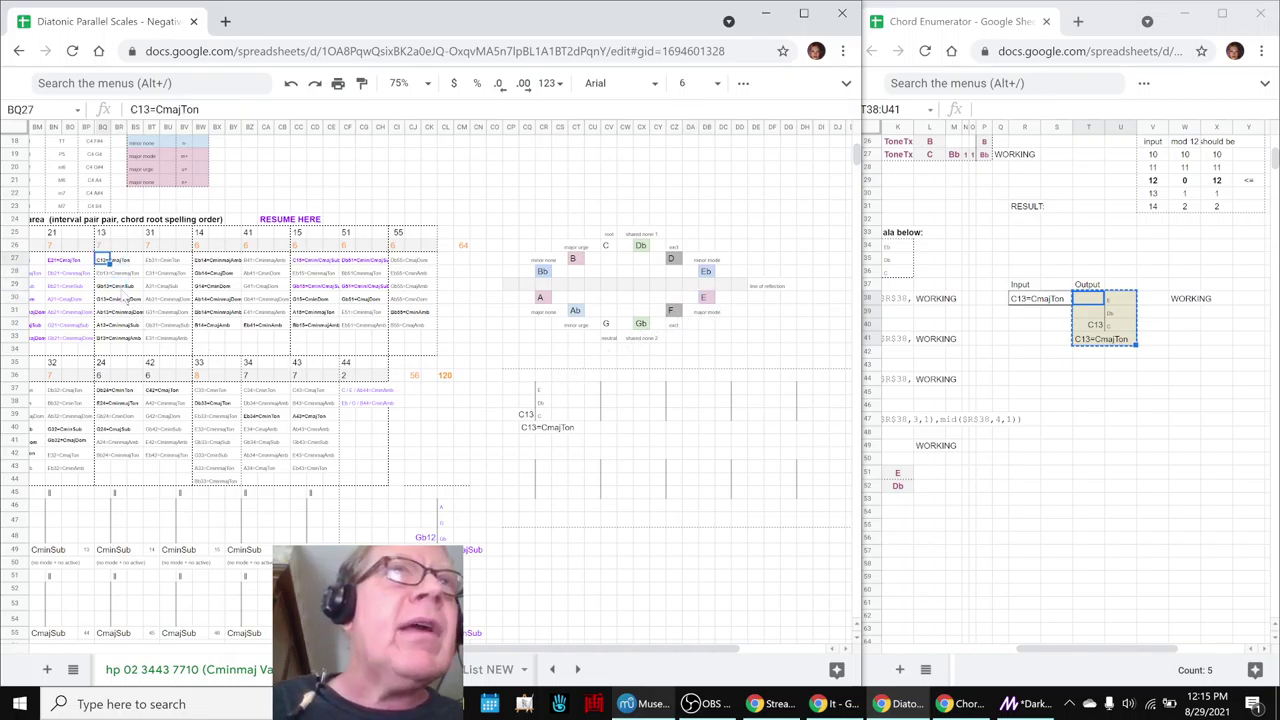
pyautogui.click(741, 86)
pyautogui.click(362, 114)
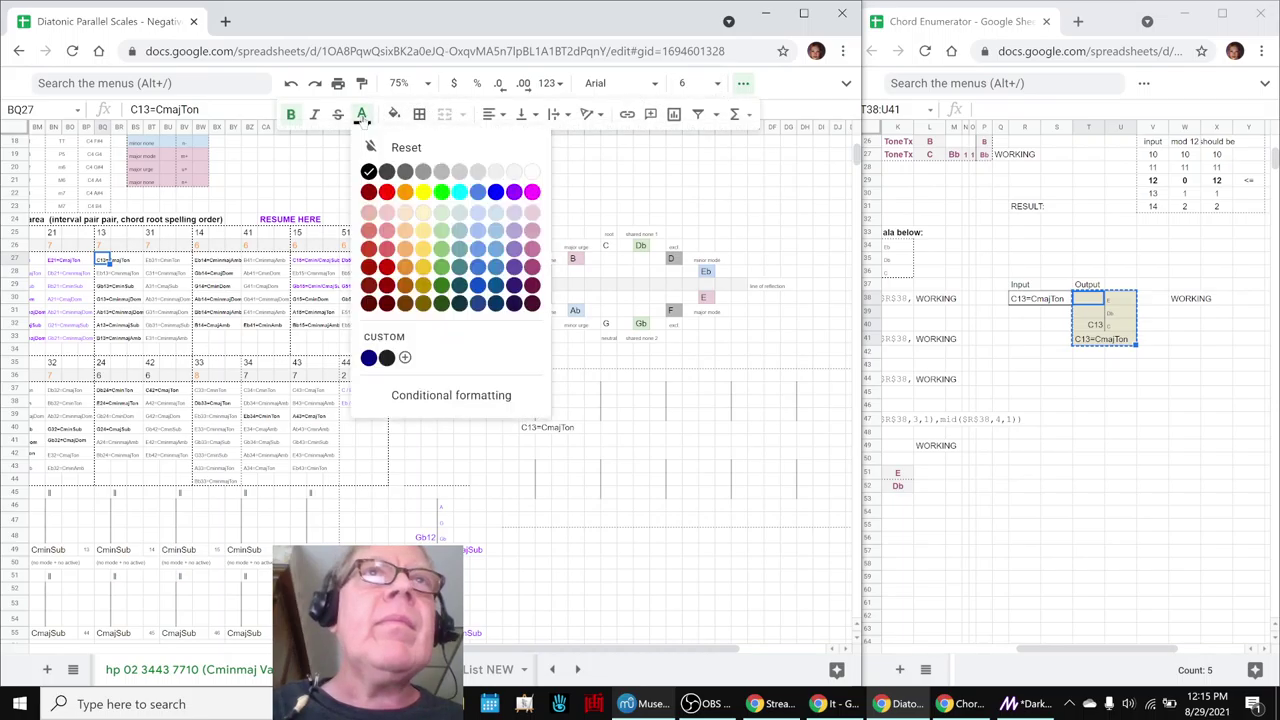
pyautogui.click(514, 192)
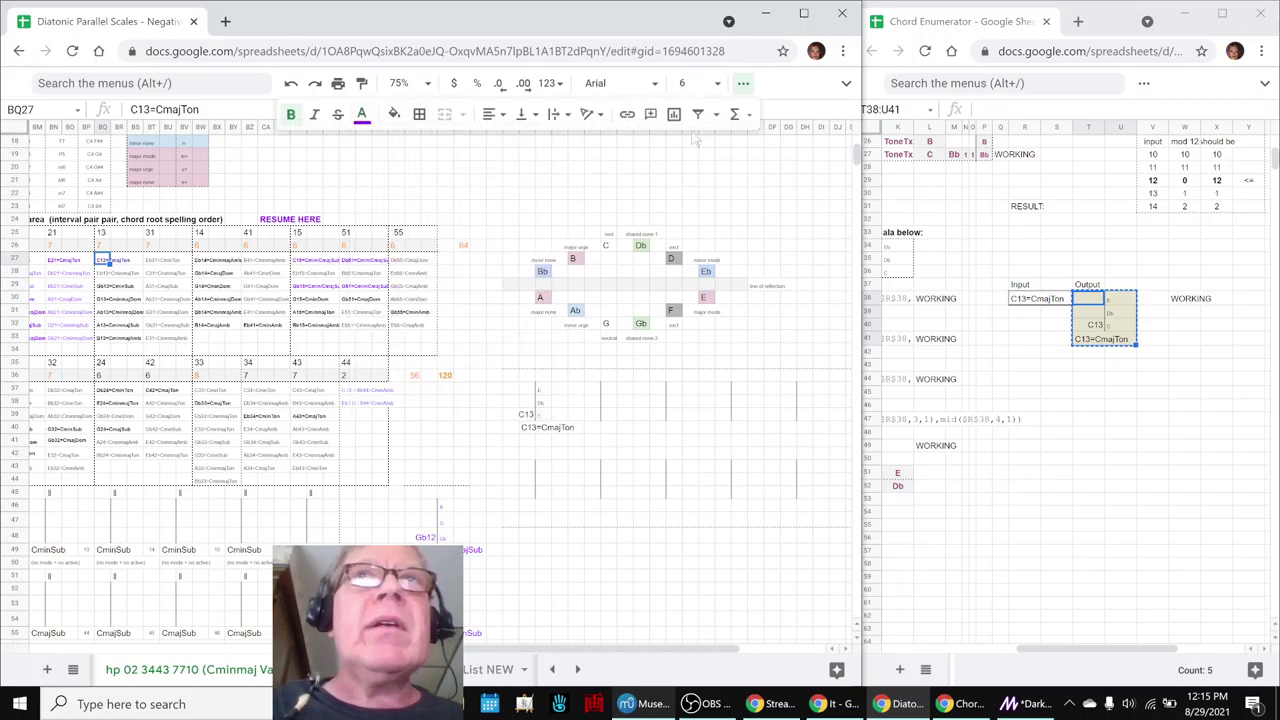
pyautogui.click(741, 86)
pyautogui.click(740, 350)
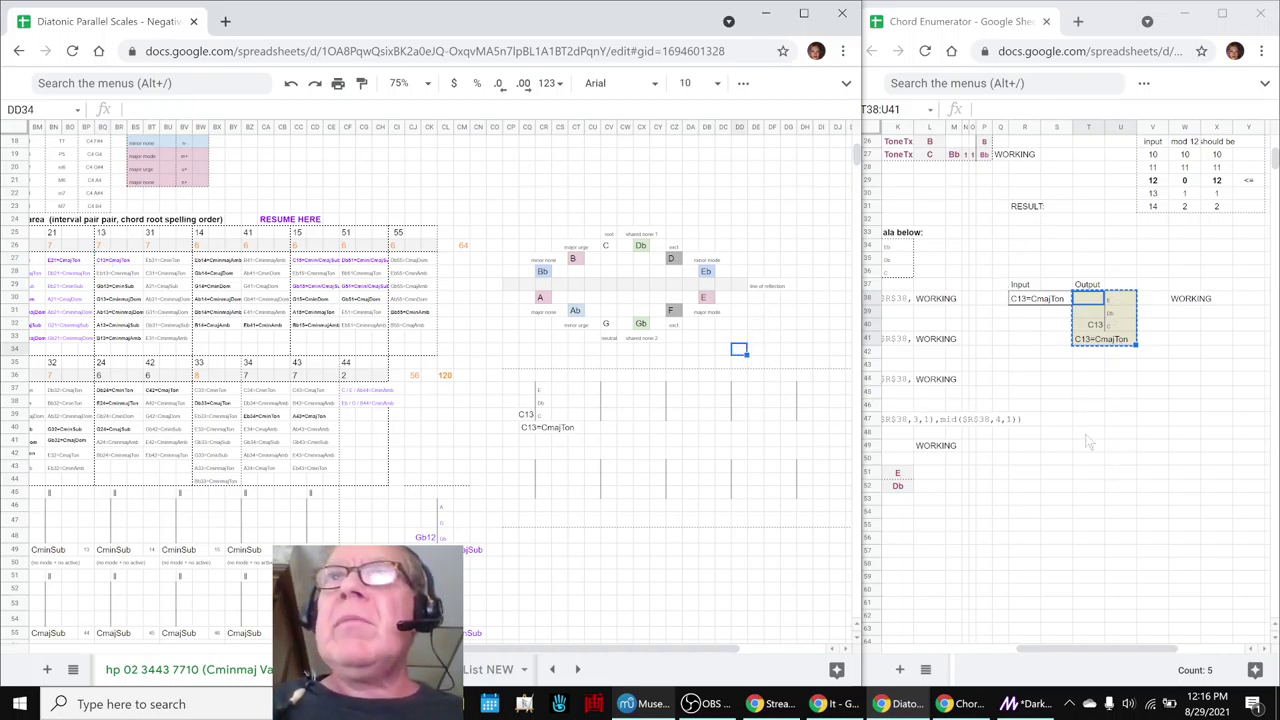
pyautogui.click(1064, 379)
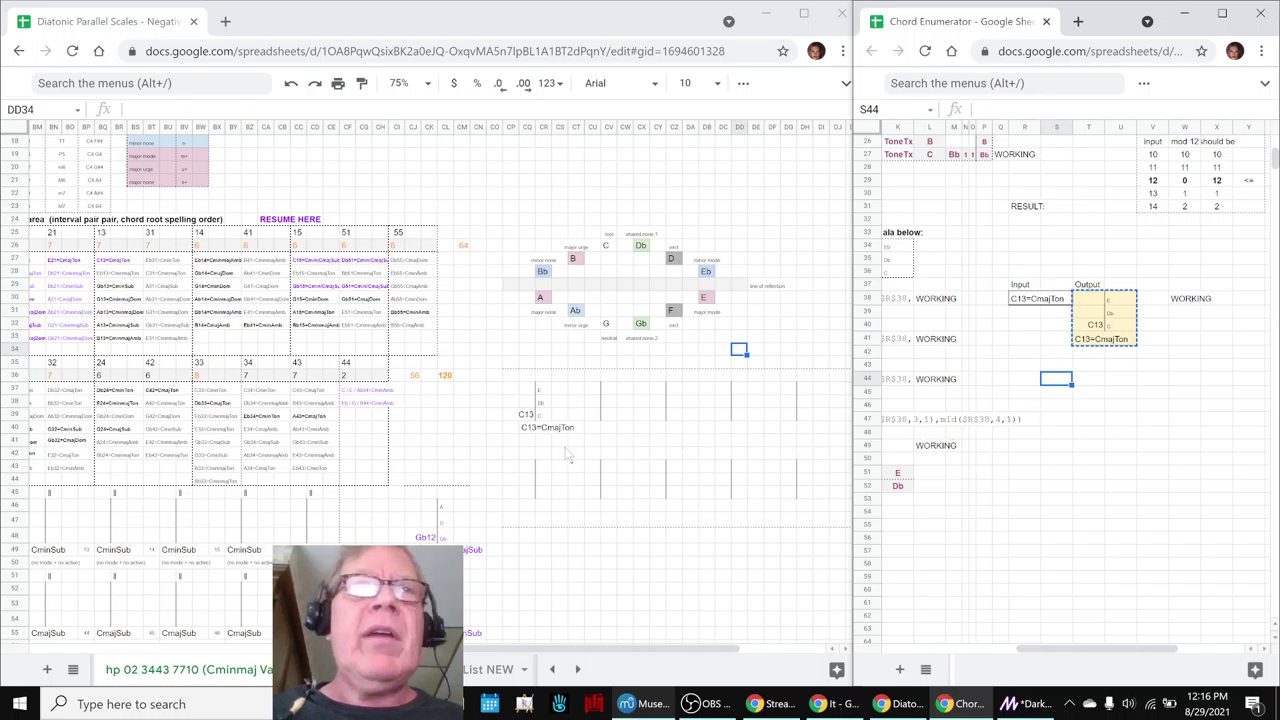
# Look over the C13=CmajTon and Eb13=CminmajTon chords and the scale chord diagrams
pyautogui.click(101, 261)
pyautogui.click(106, 273)
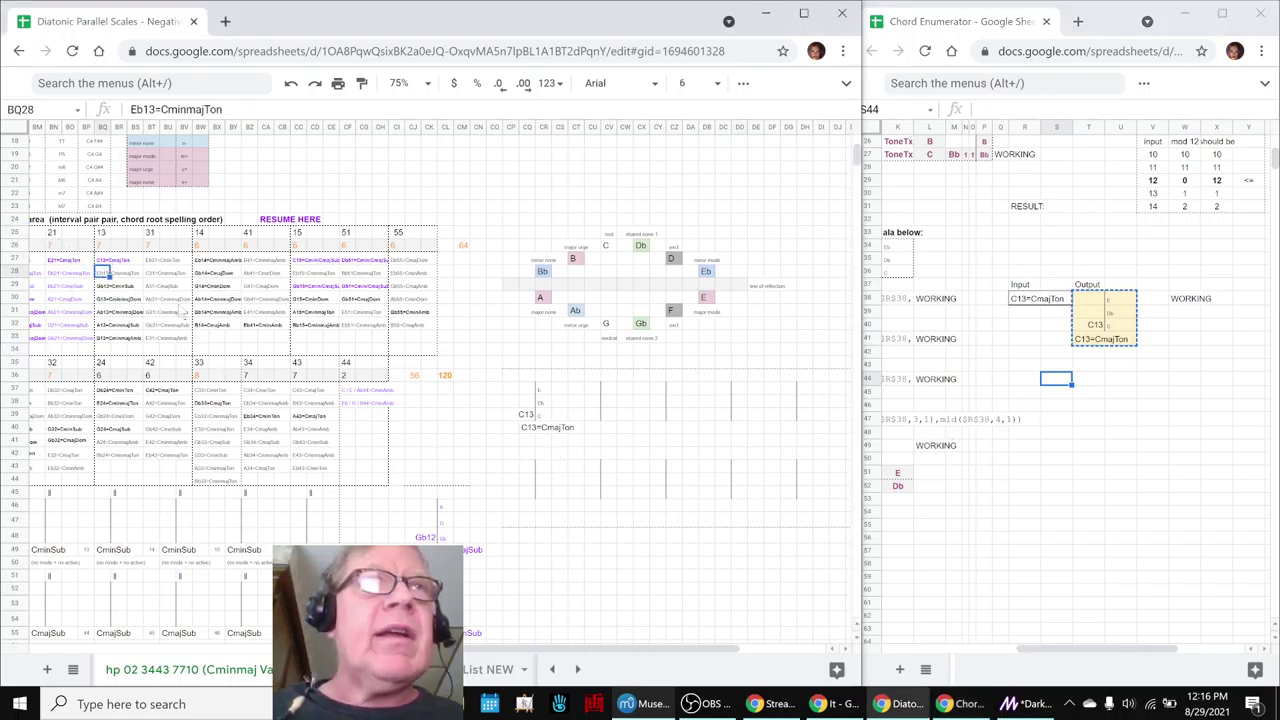
pyautogui.click(641, 427)
pyautogui.scroll(-3, 436, 428)
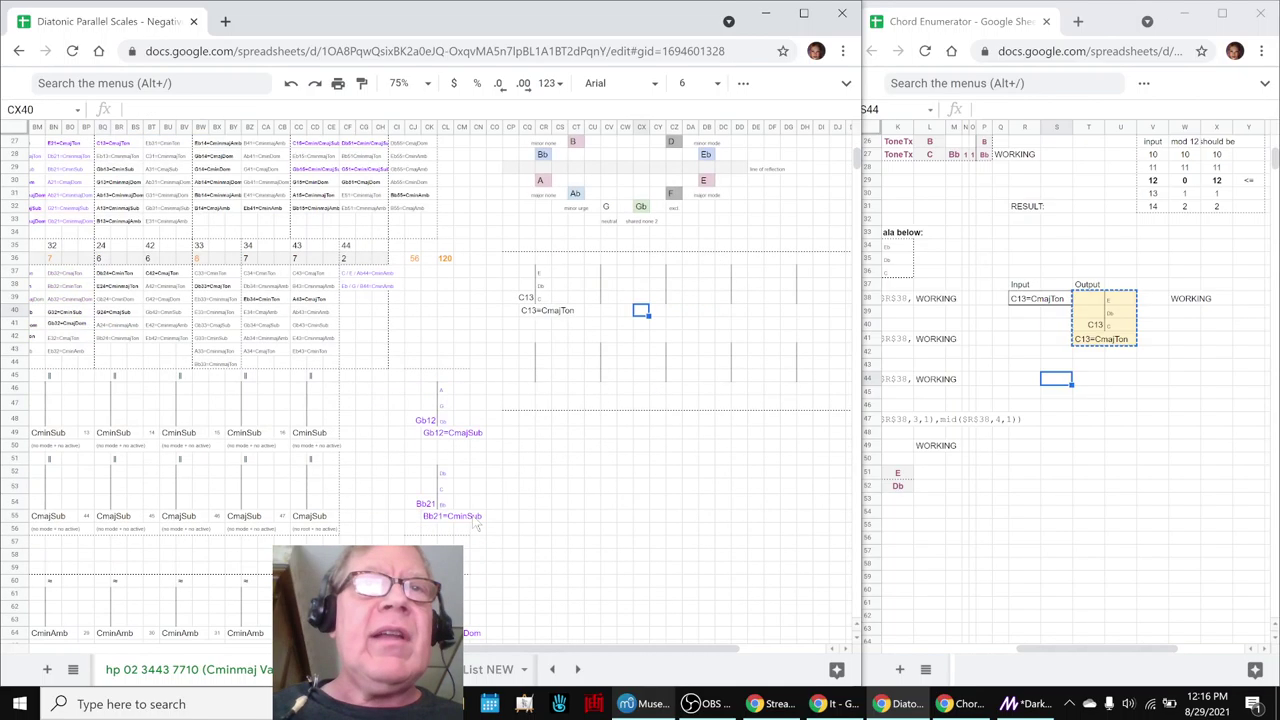
pyautogui.scroll(-3, 436, 428)
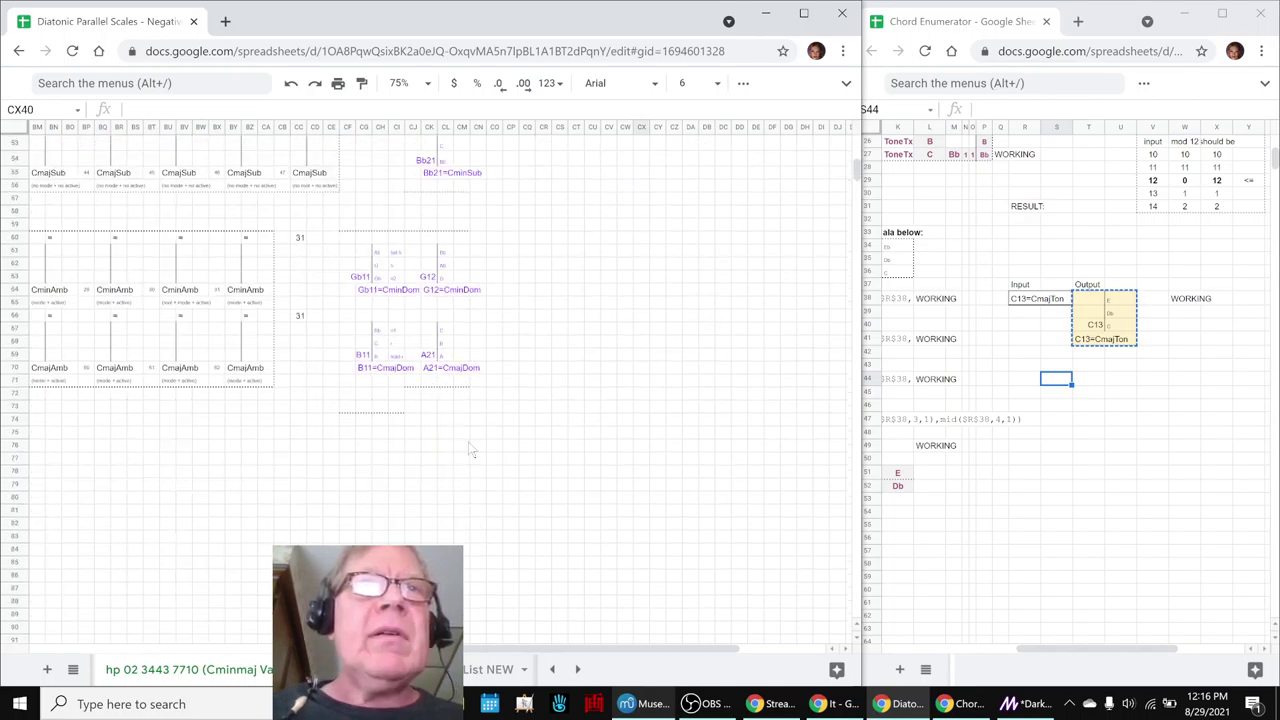
pyautogui.moveTo(531, 648); pyautogui.dragTo(311, 648)
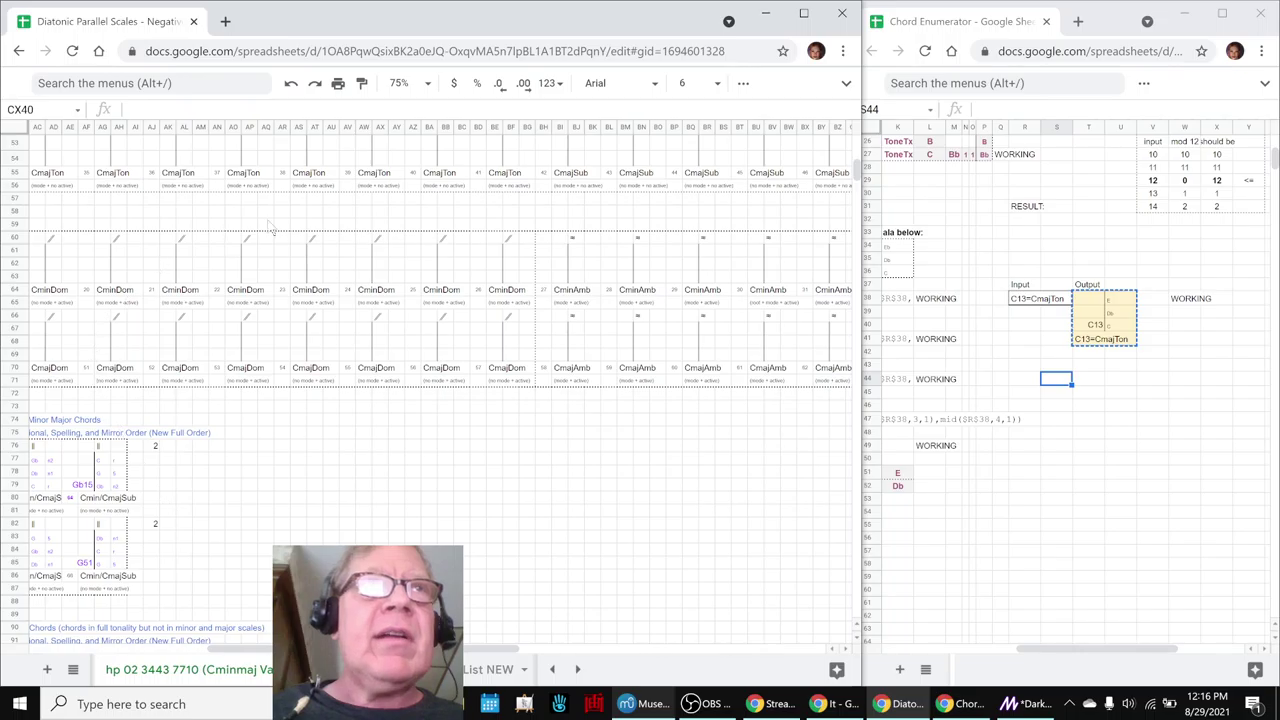
pyautogui.moveTo(311, 648); pyautogui.dragTo(567, 648)
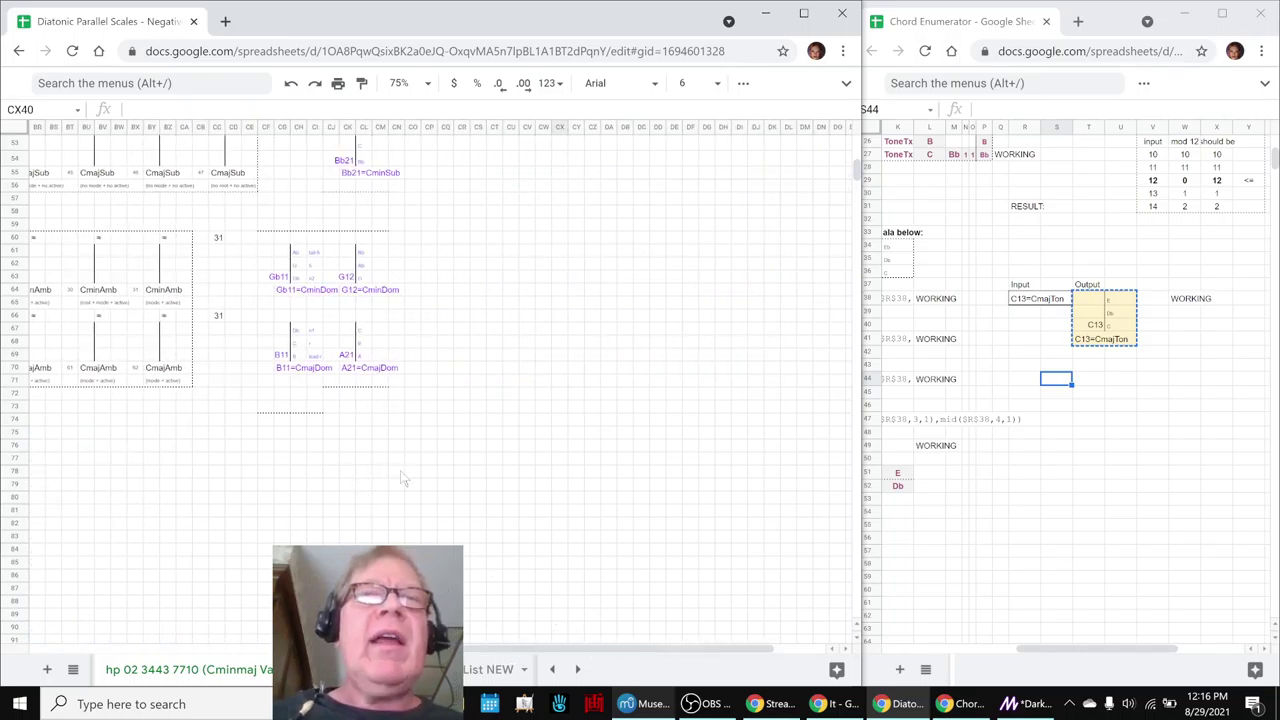
pyautogui.scroll(3, 435, 479)
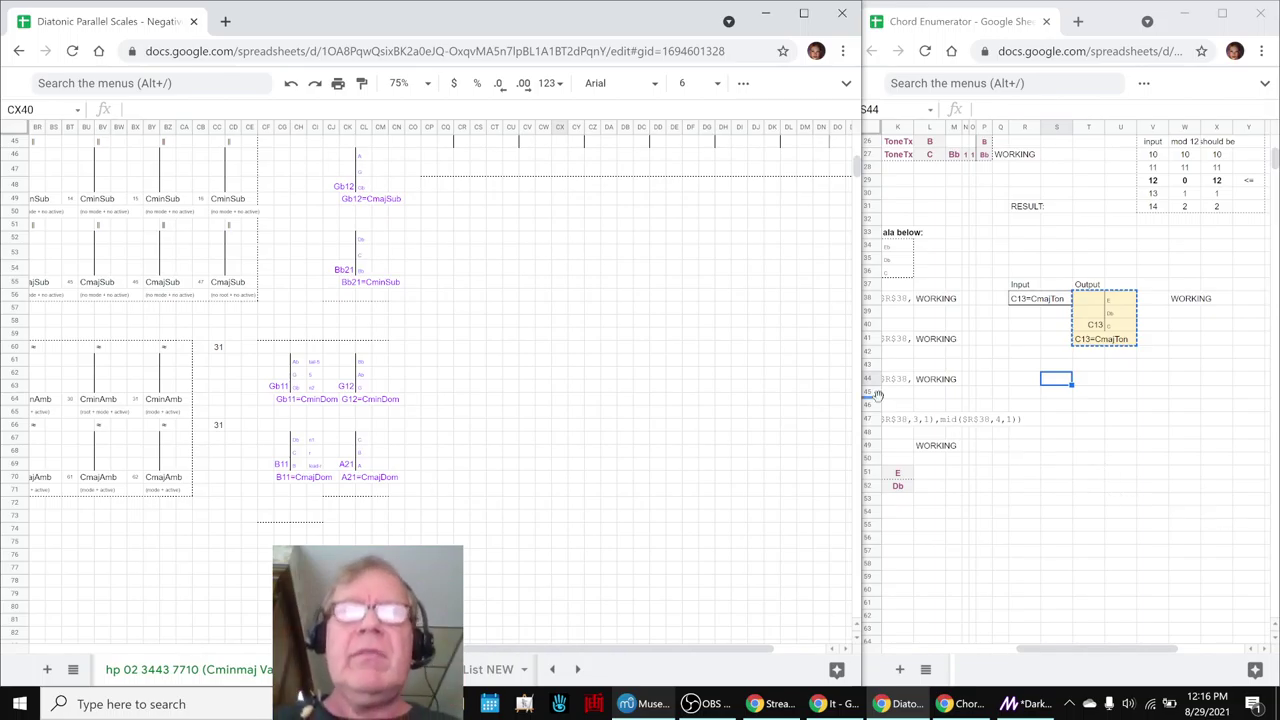
pyautogui.click(577, 467)
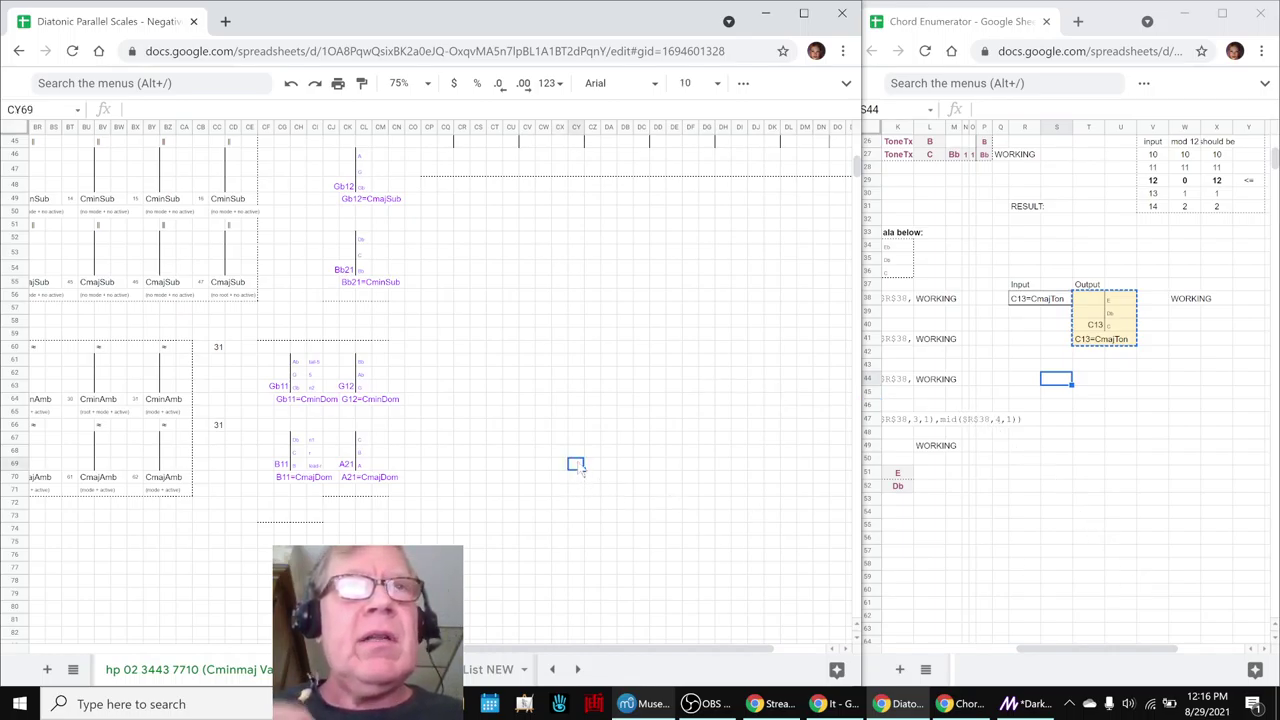
pyautogui.click(1121, 515)
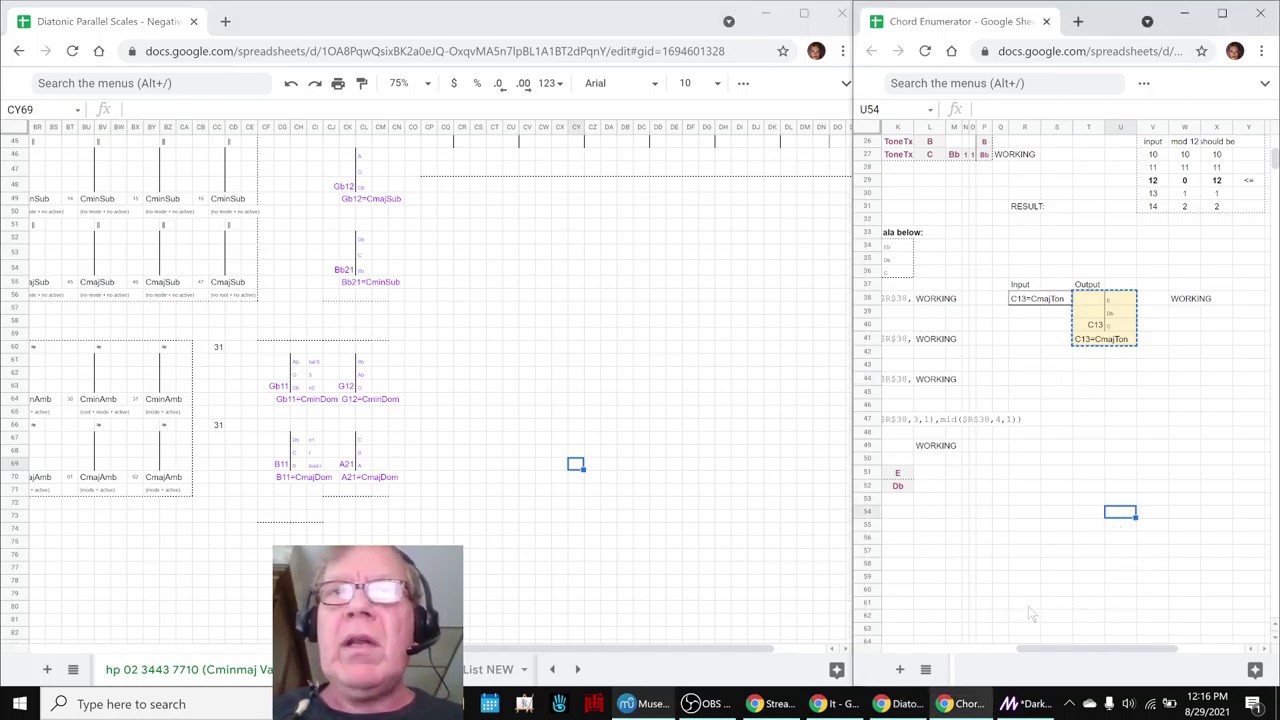
# Review the Stream Log entry about updating the chord enumerator spreadsheet
pyautogui.click(771, 705)
pyautogui.scroll(-2, 450, 447)
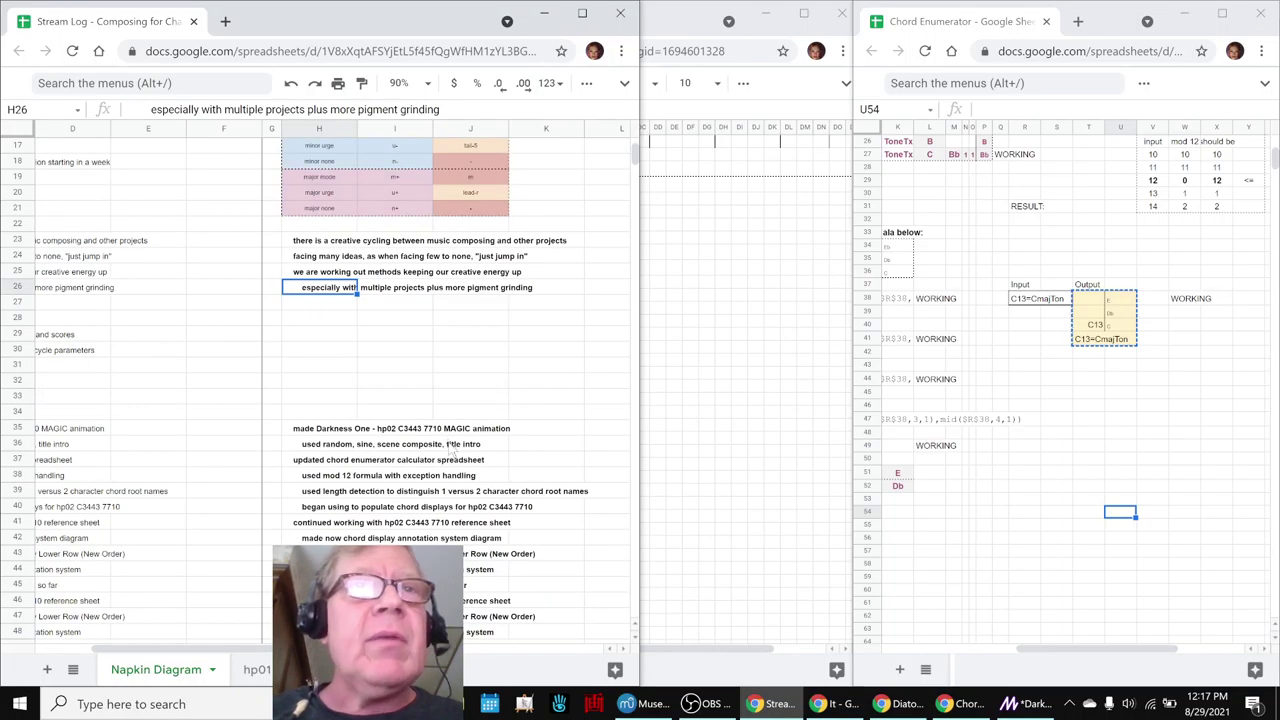
pyautogui.click(348, 461)
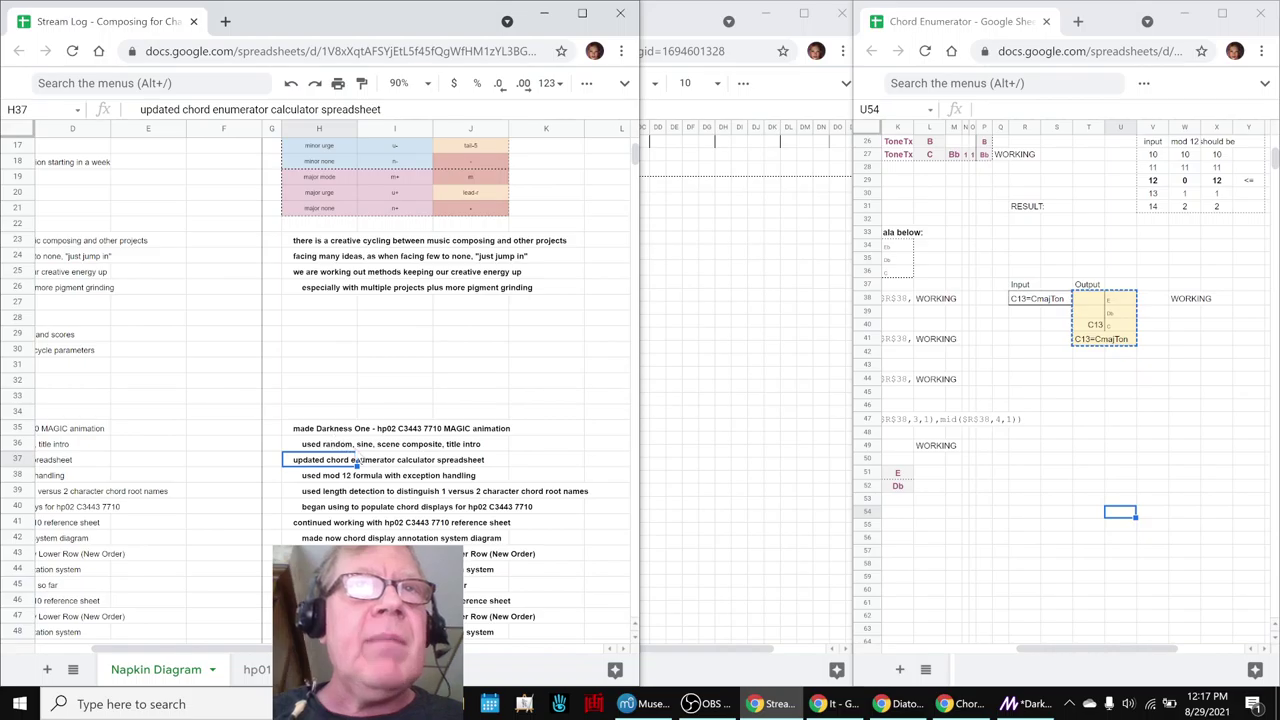
pyautogui.click(1010, 706)
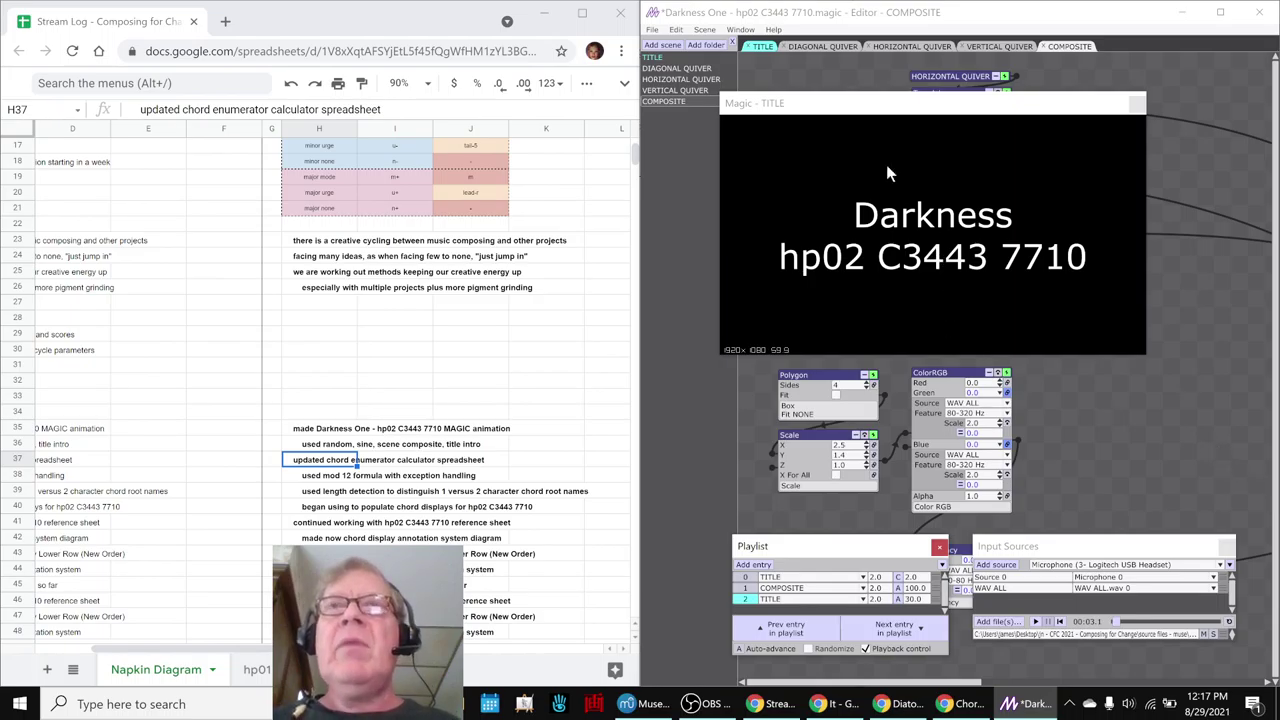
# Preview the Darkness One COMPOSITE scene of overlapping circles, then return to MuseScore
pyautogui.click(1064, 47)
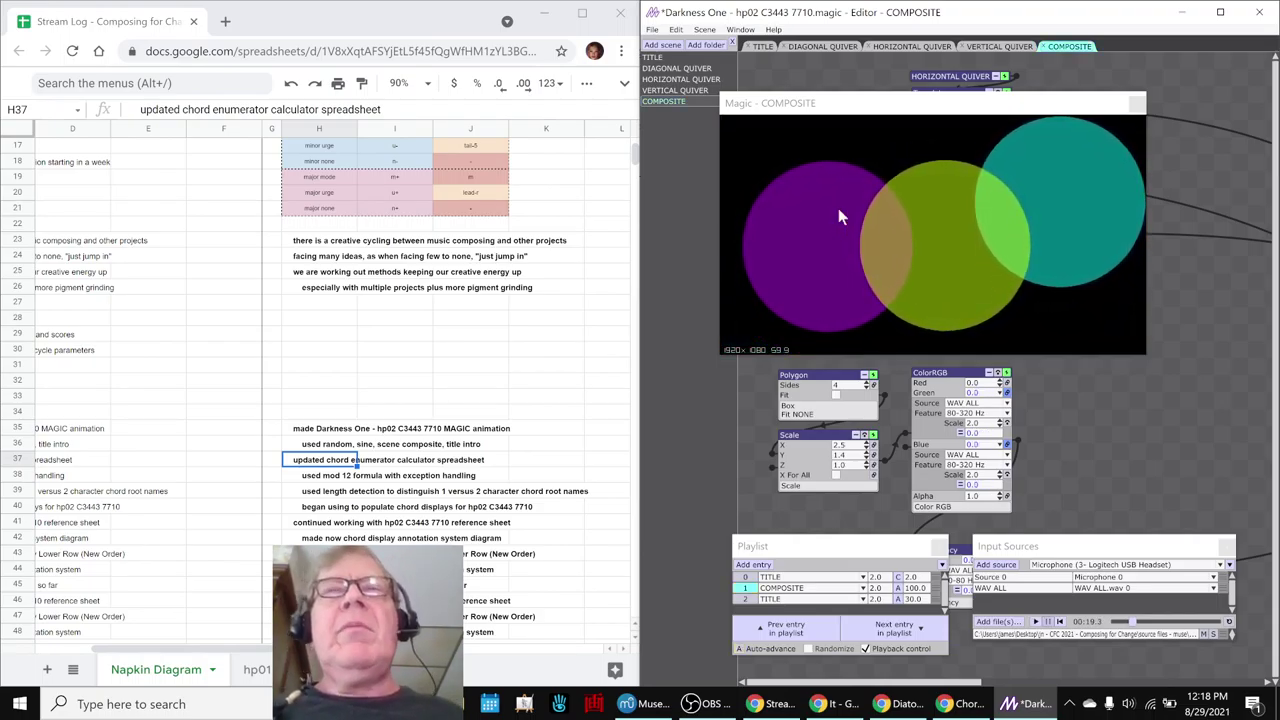
pyautogui.click(941, 104)
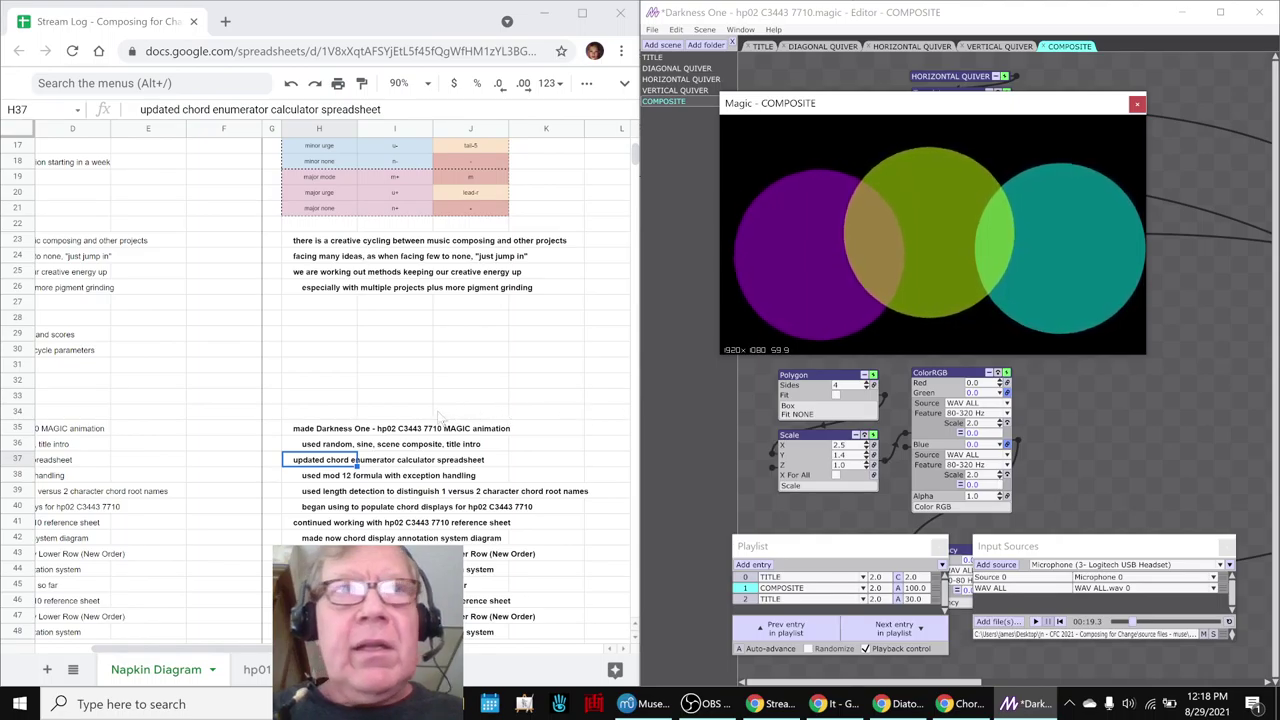
pyautogui.click(645, 700)
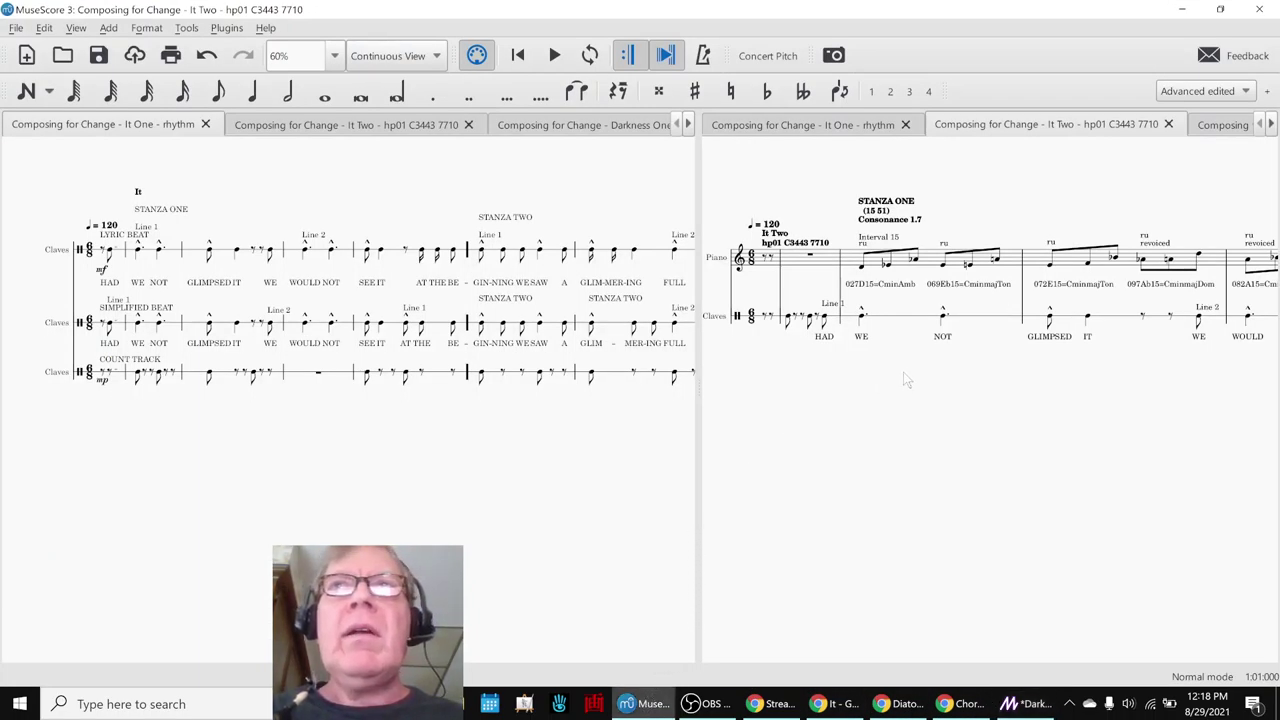
# Play the It One score from its first note, then stop it
pyautogui.click(835, 703)
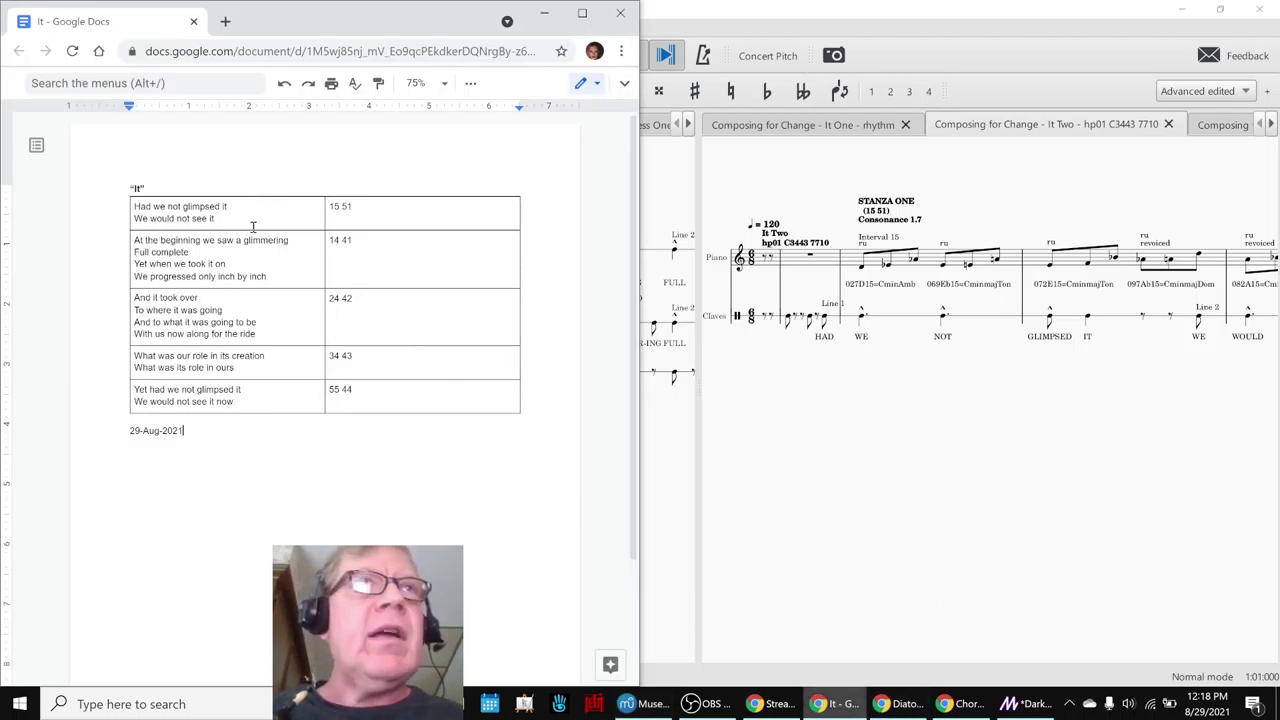
pyautogui.click(677, 488)
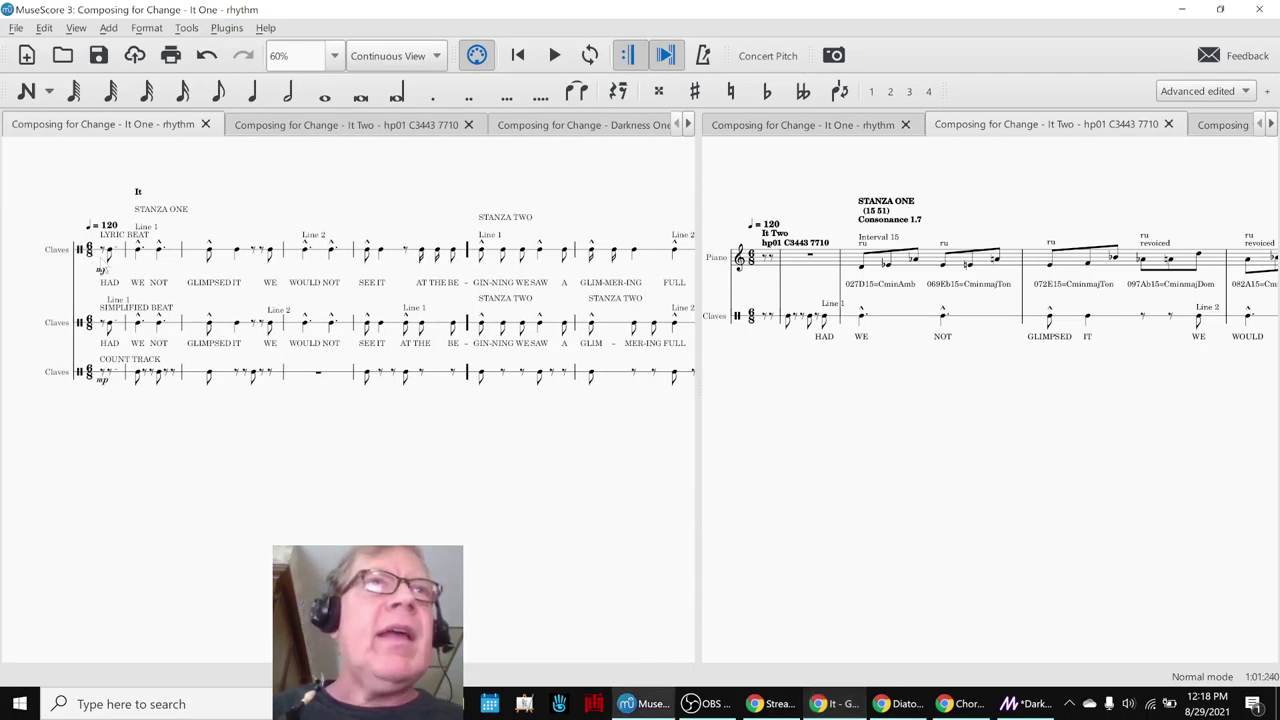
pyautogui.click(116, 257)
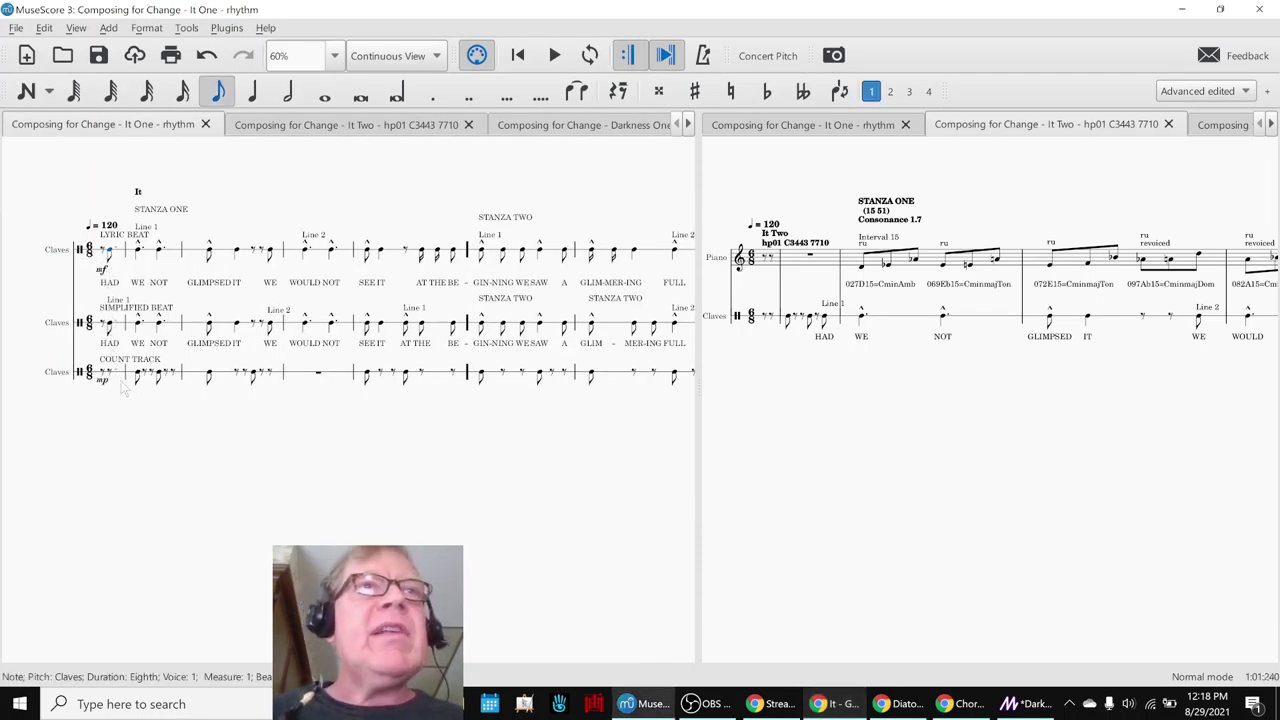
pyautogui.press('space')
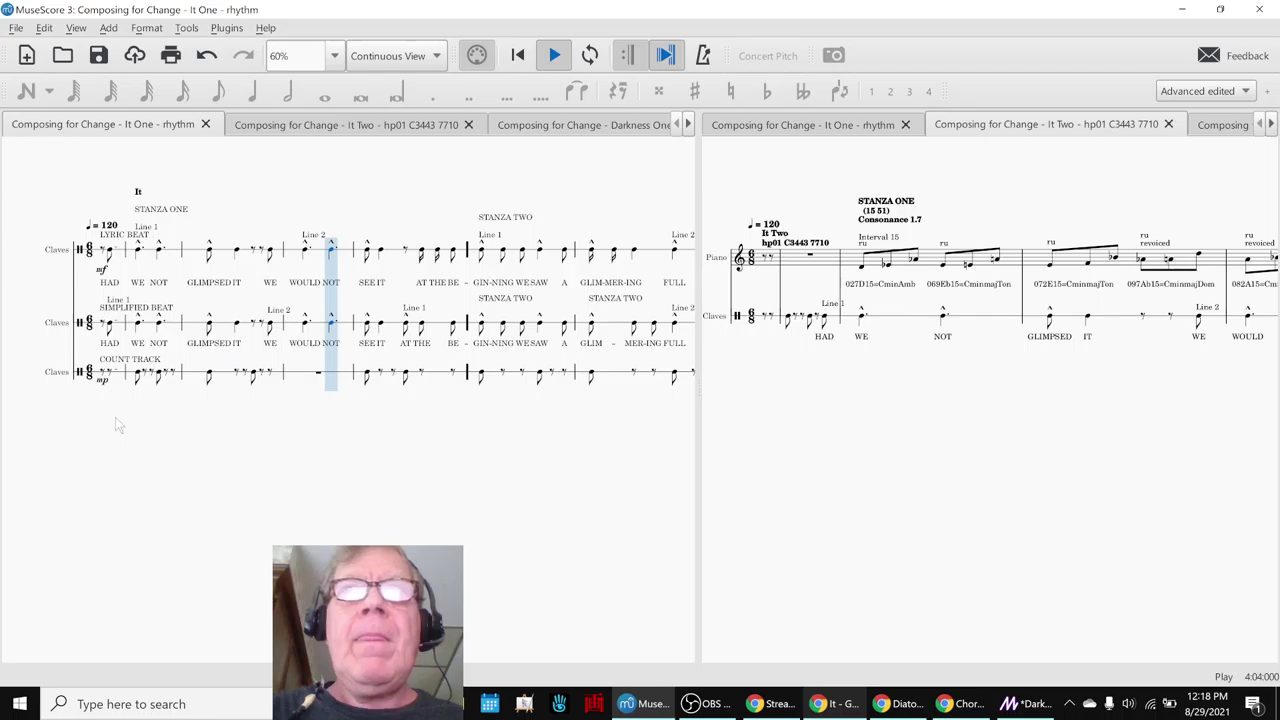
pyautogui.press('space')
# Widen the It Two score to fill the window, showing its Stanza One and Two labels
pyautogui.click(923, 393)
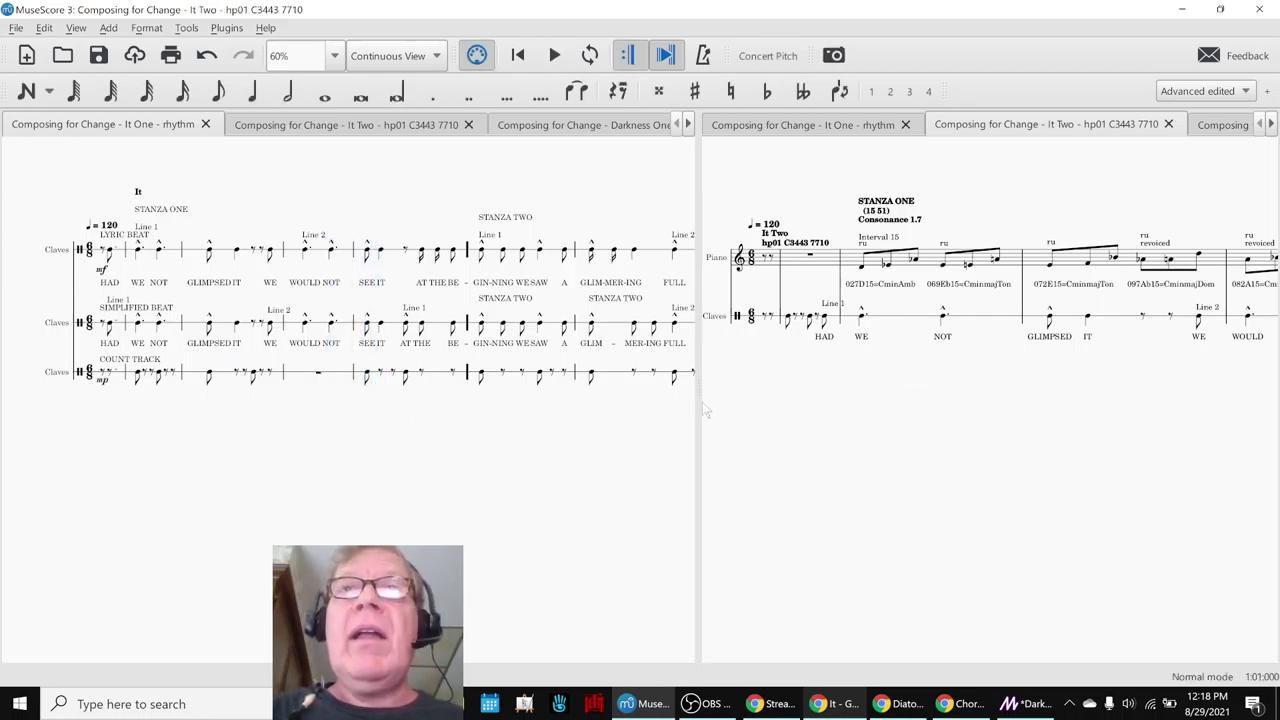
pyautogui.moveTo(700, 398); pyautogui.dragTo(3, 378)
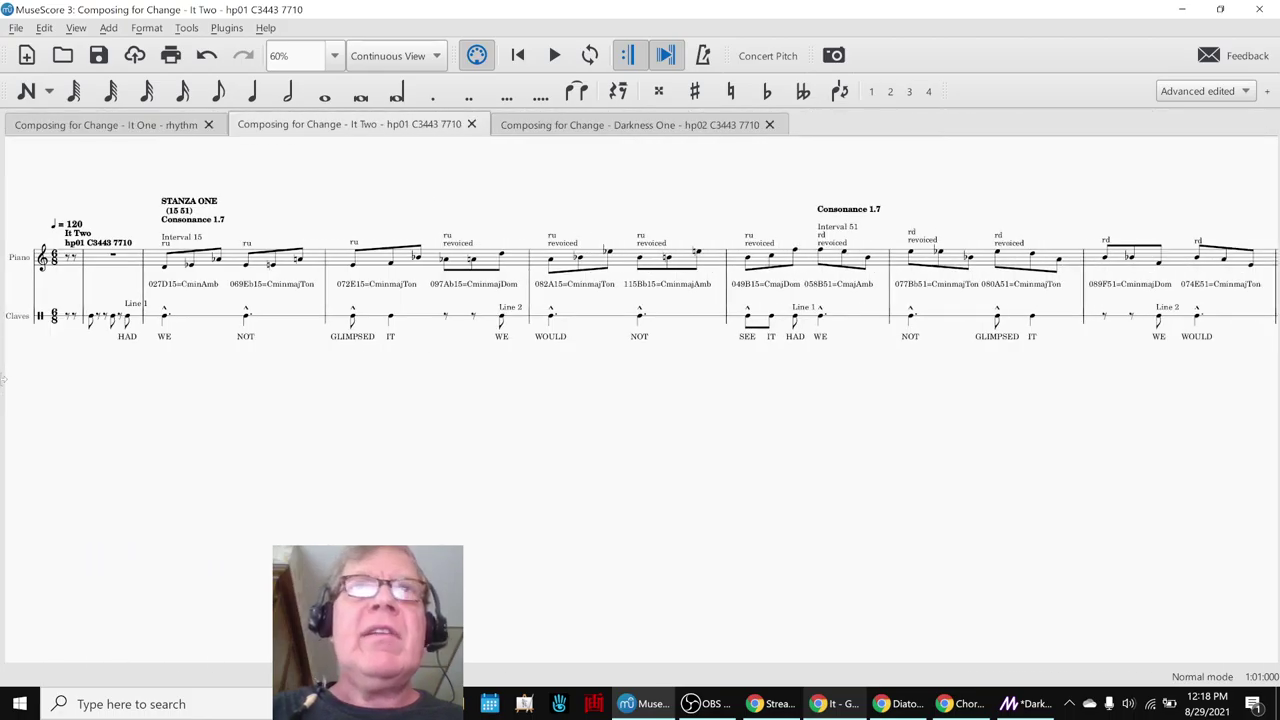
pyautogui.moveTo(458, 430); pyautogui.dragTo(606, 438)
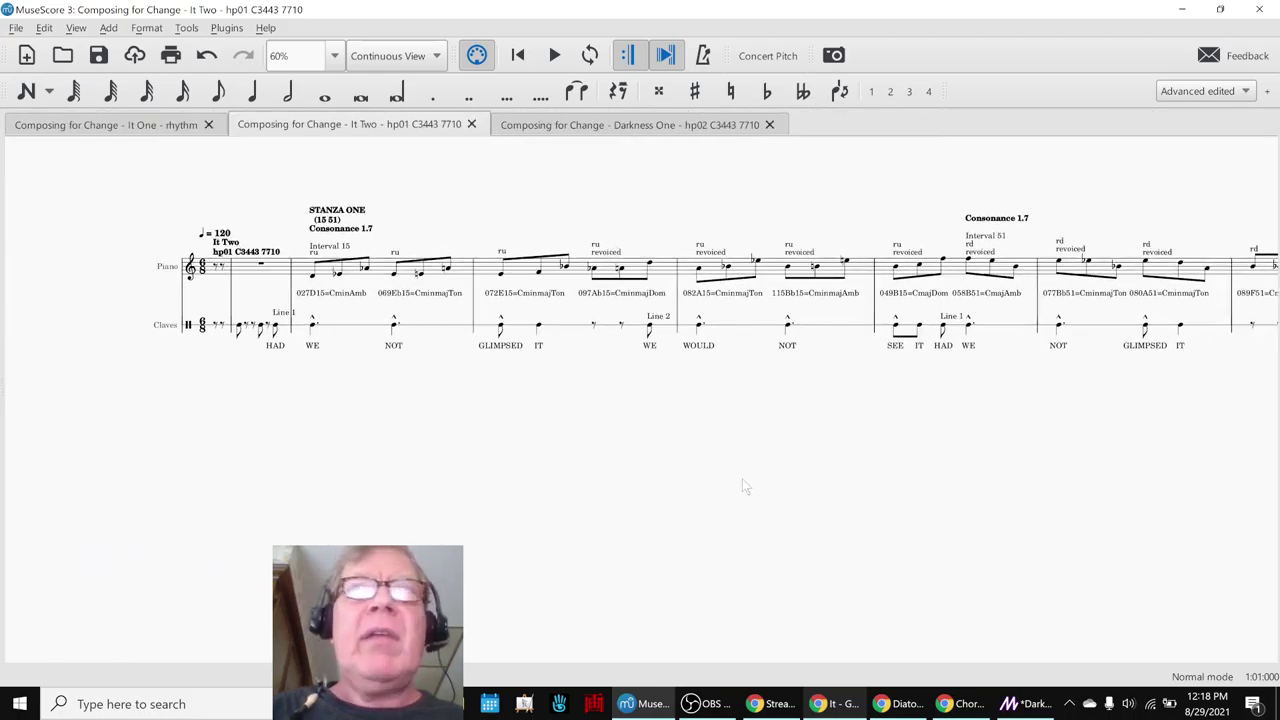
pyautogui.click(349, 250)
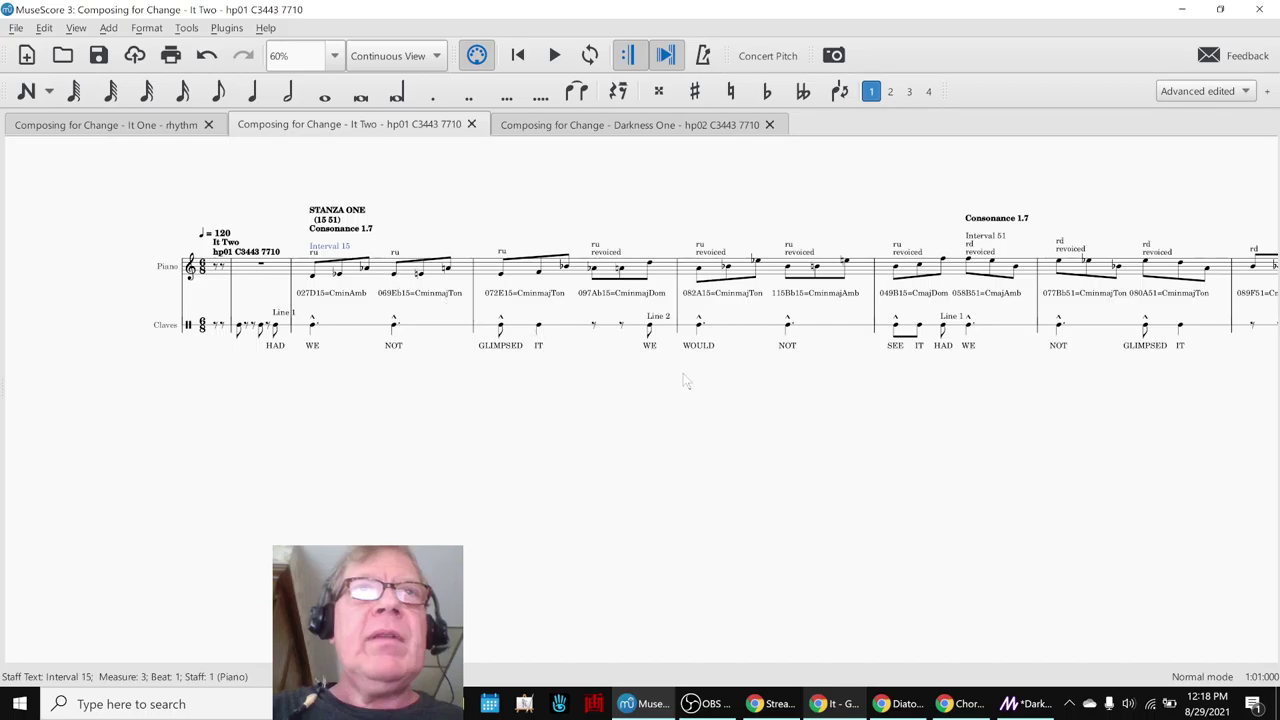
pyautogui.scroll(-10, 1205, 465)
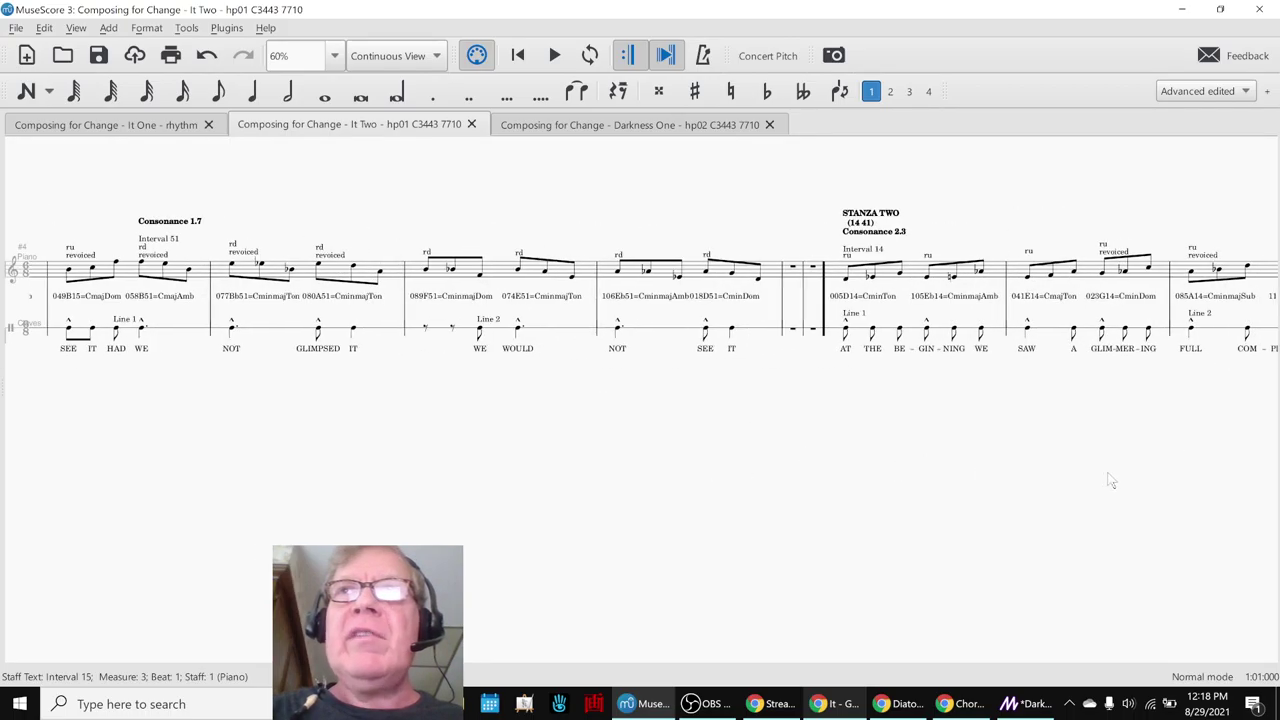
# Check the 15 51 stanza-number cell in the It lyrics doc, then return to the start of It Two
pyautogui.click(822, 705)
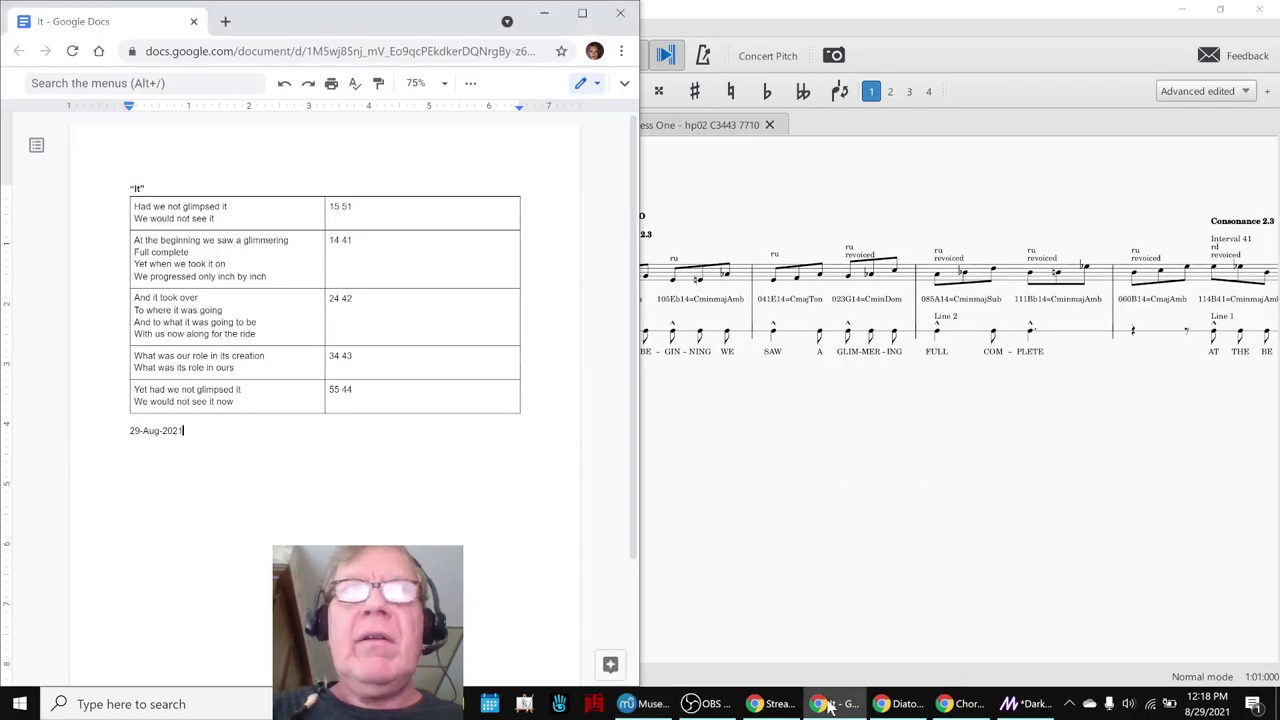
pyautogui.click(357, 222)
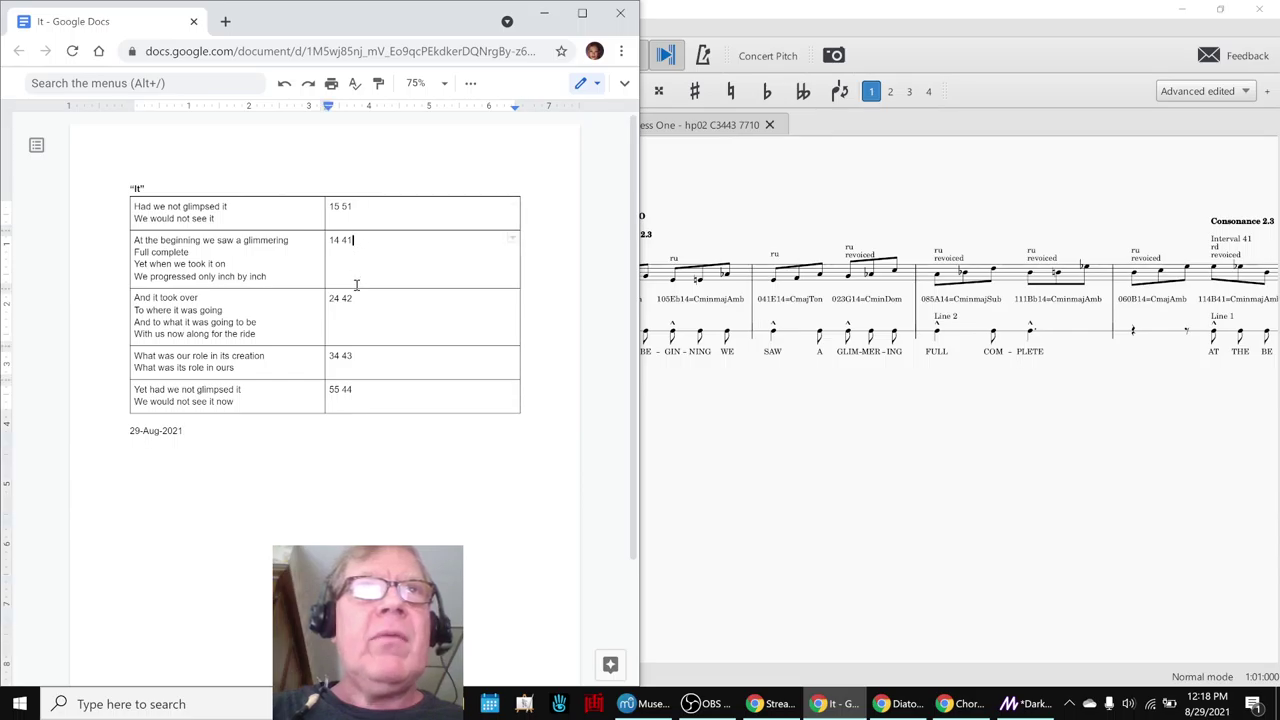
pyautogui.click(846, 428)
pyautogui.hotkey('ctrl', 'Home')
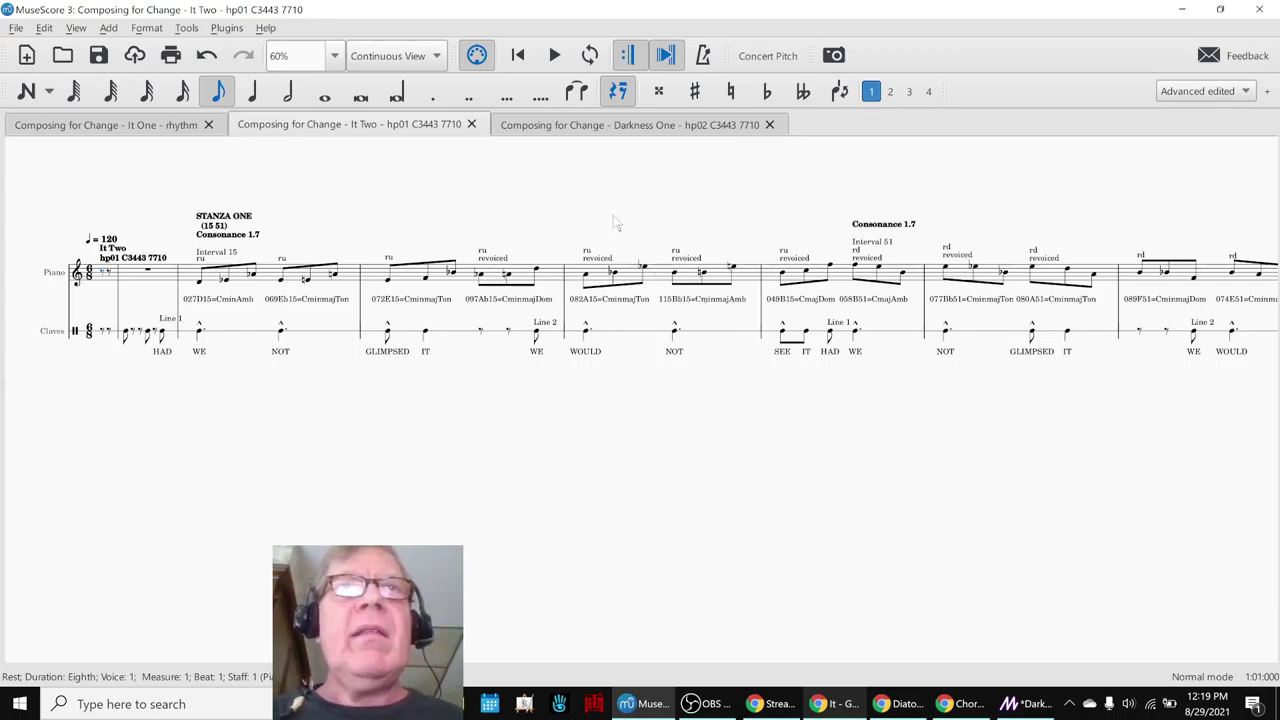
# Toggle the Mixer with F10, then play It Two through Stanza Two, stopping before Stanza Three
pyautogui.press('Escape')
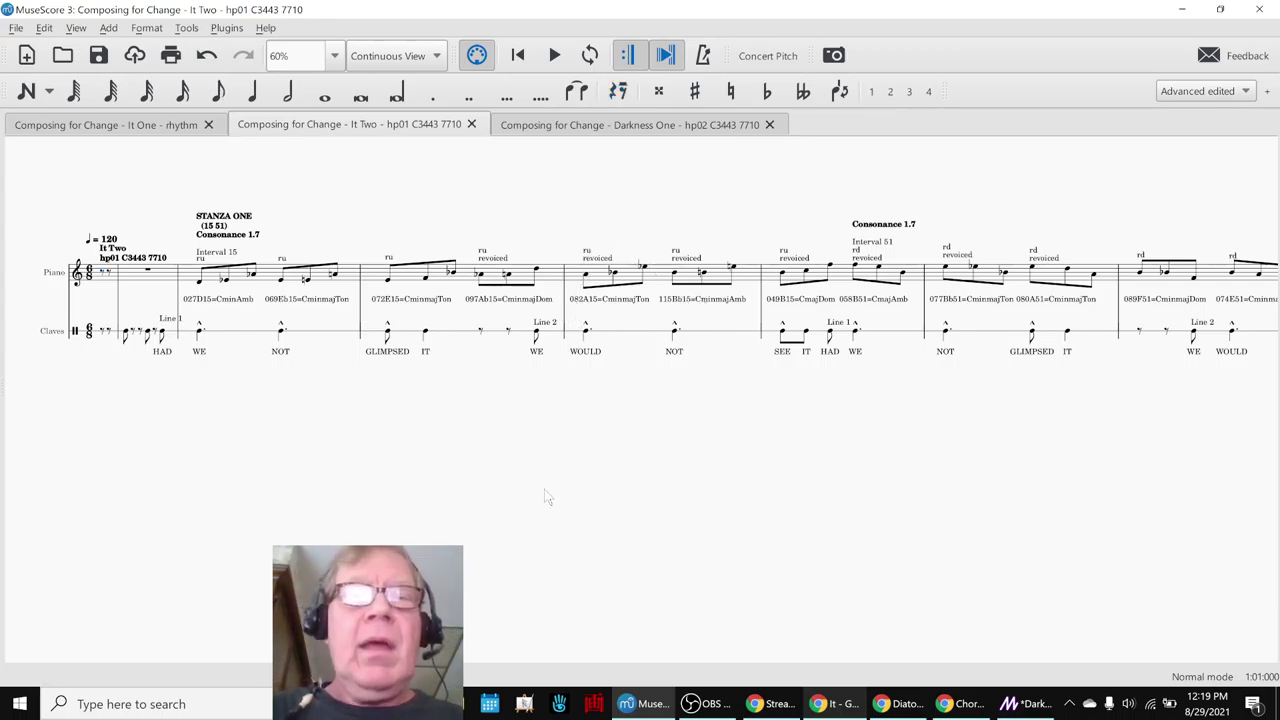
pyautogui.press('F10')
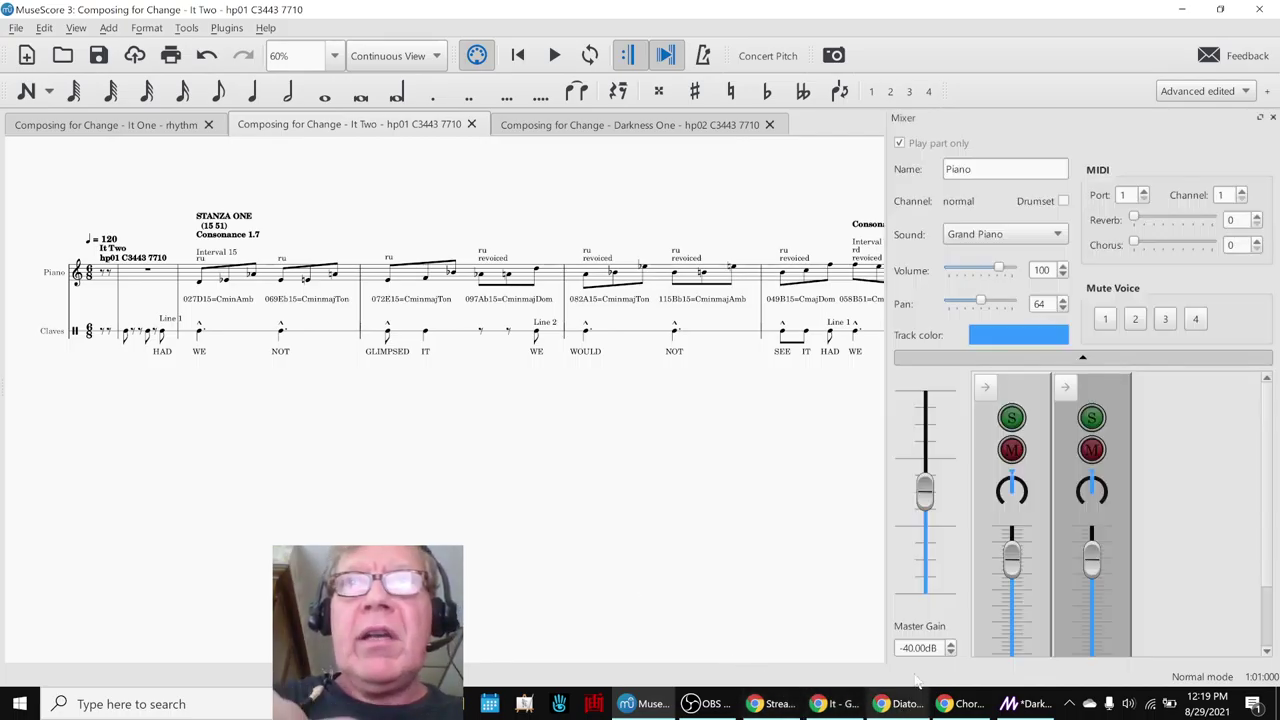
pyautogui.press('F10')
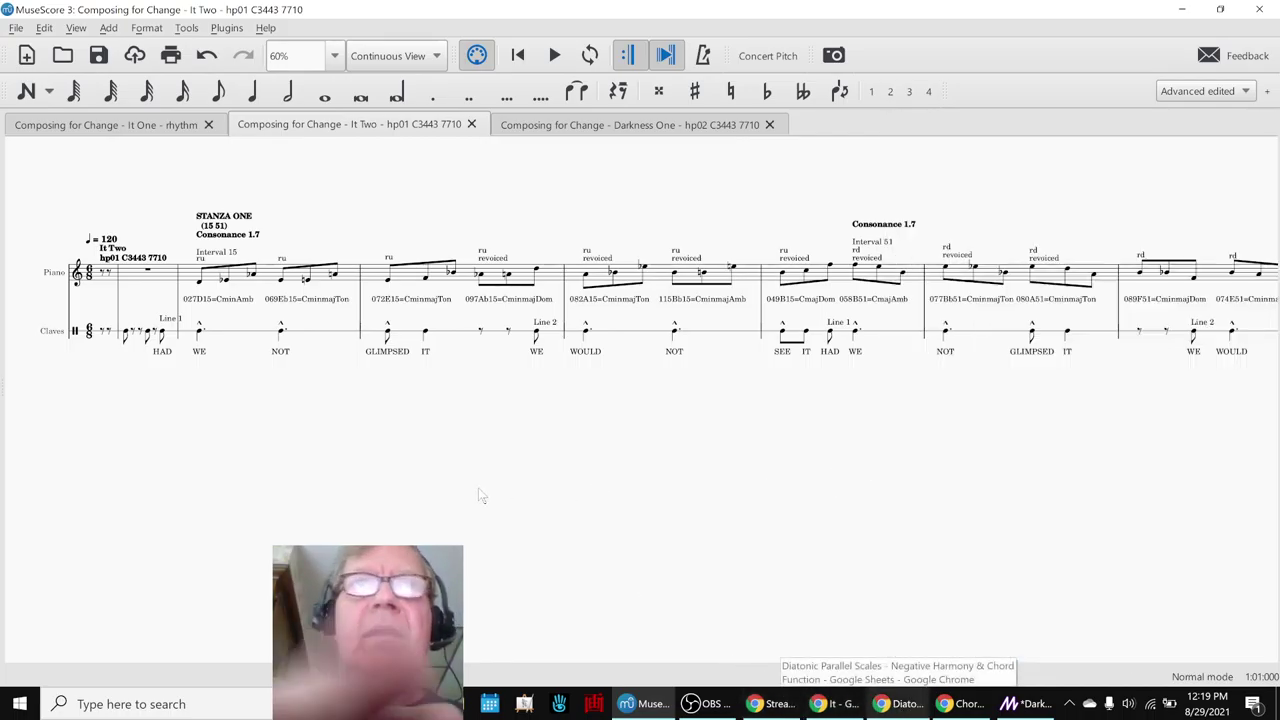
pyautogui.press('space')
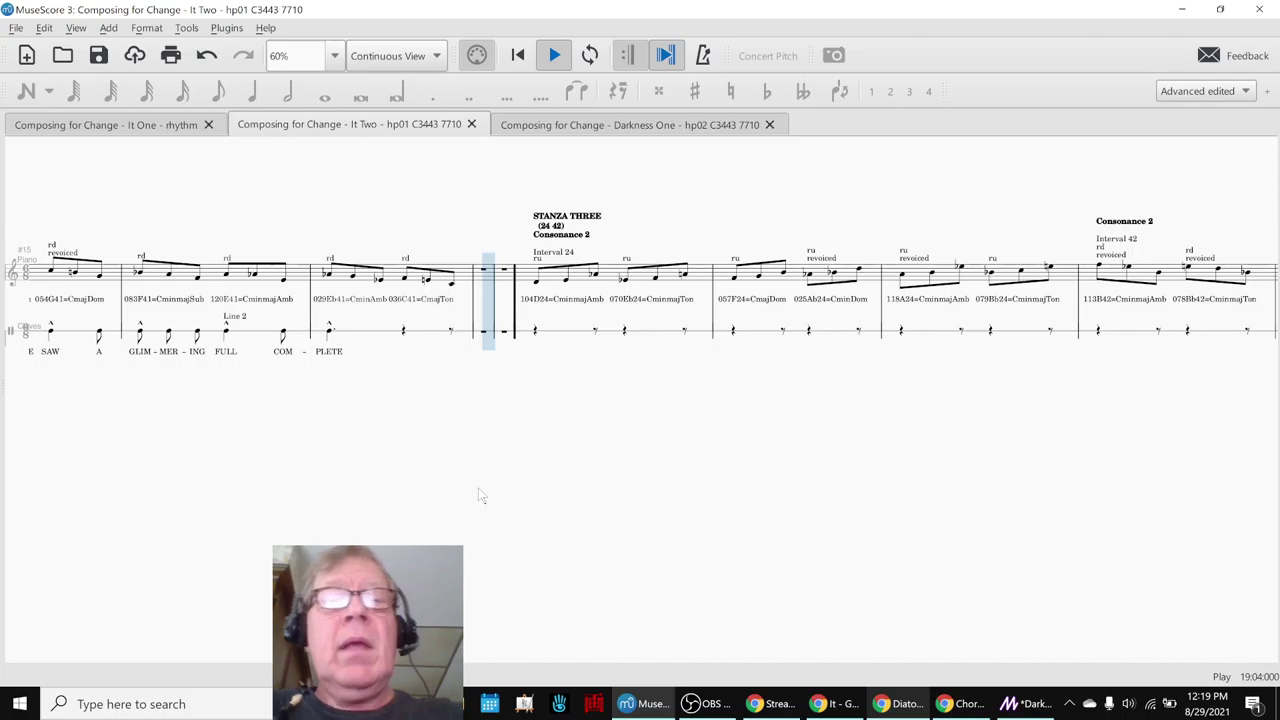
pyautogui.press('space')
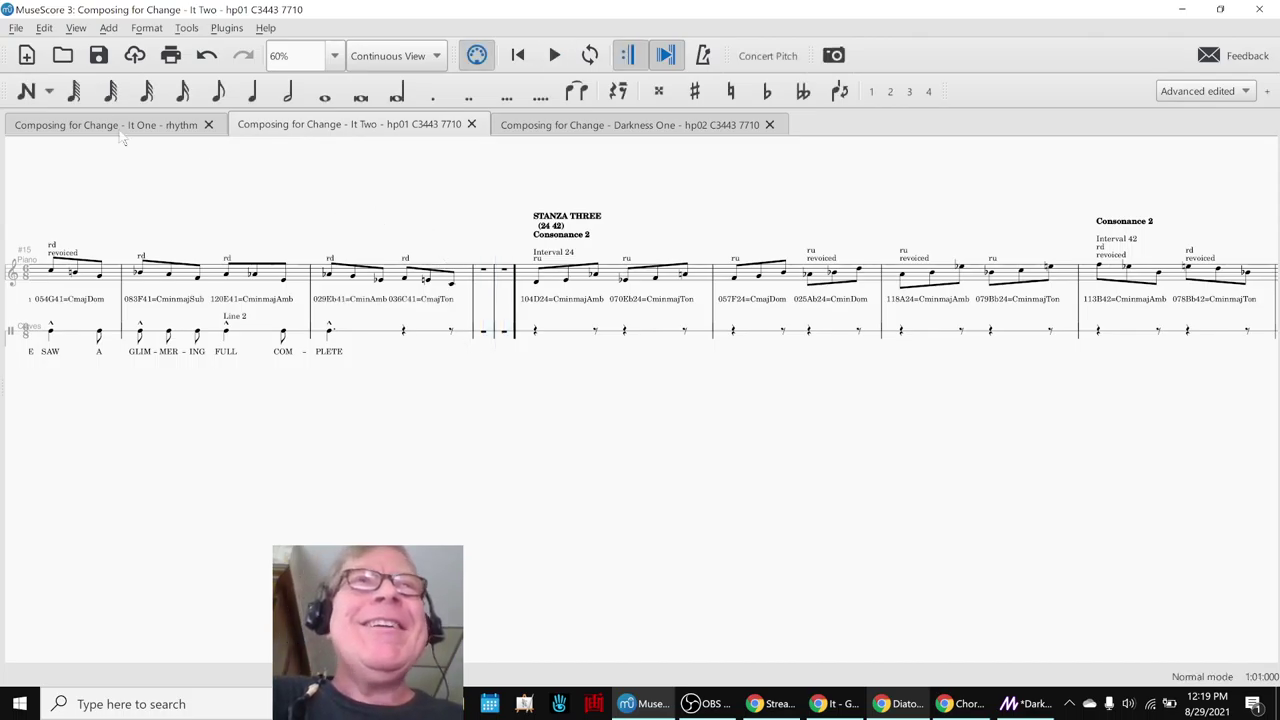
# Play the It One rhythm score after toggling the Mixer, then glance at Darkness One and return to It Two
pyautogui.click(62, 126)
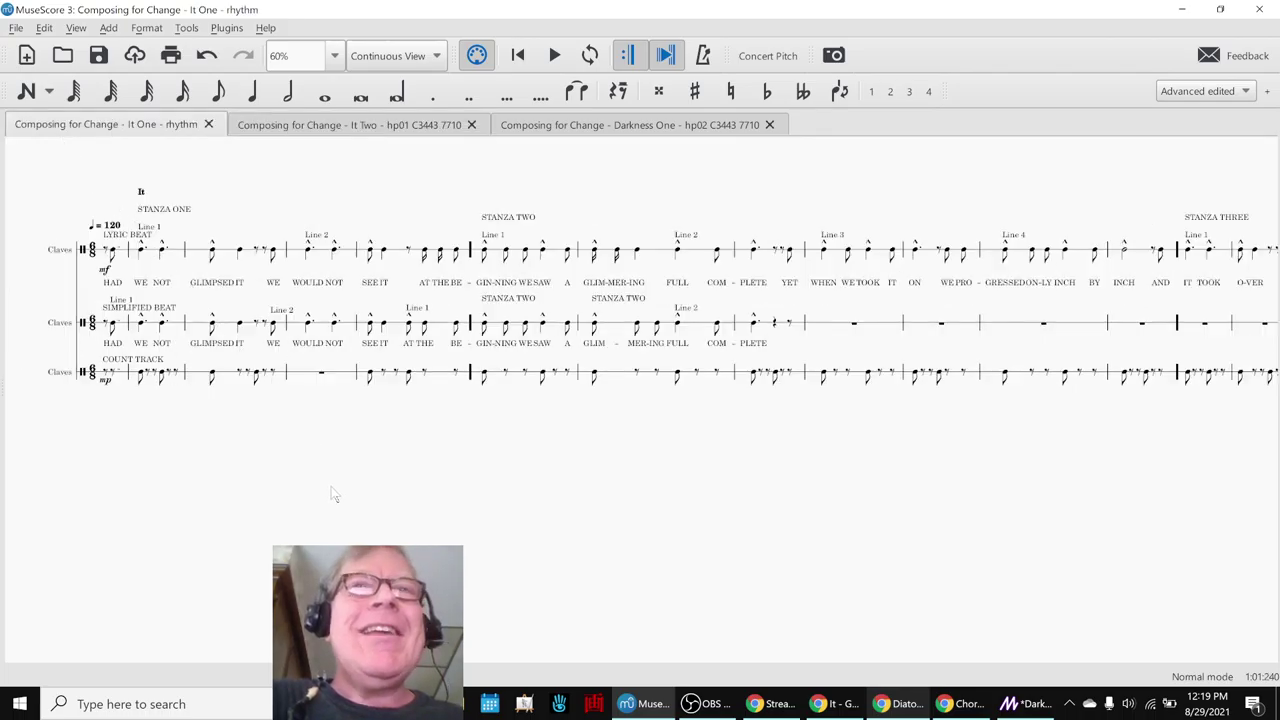
pyautogui.press('F10')
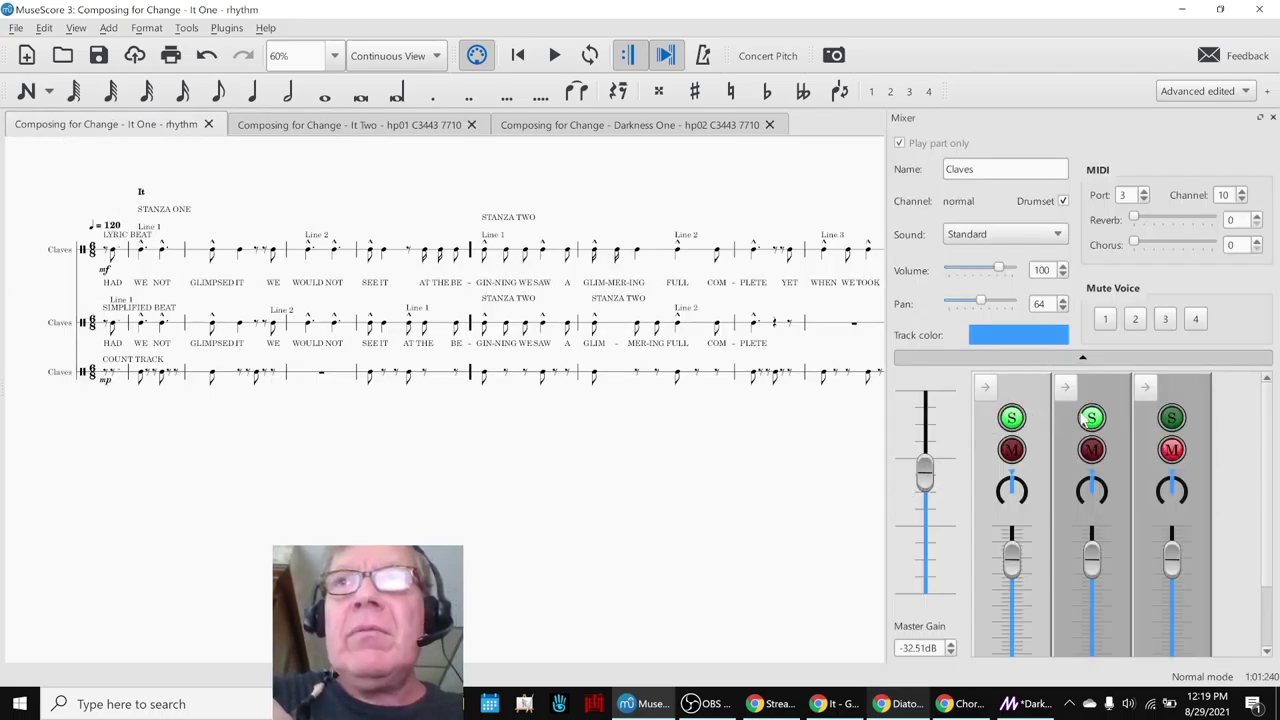
pyautogui.press('F10')
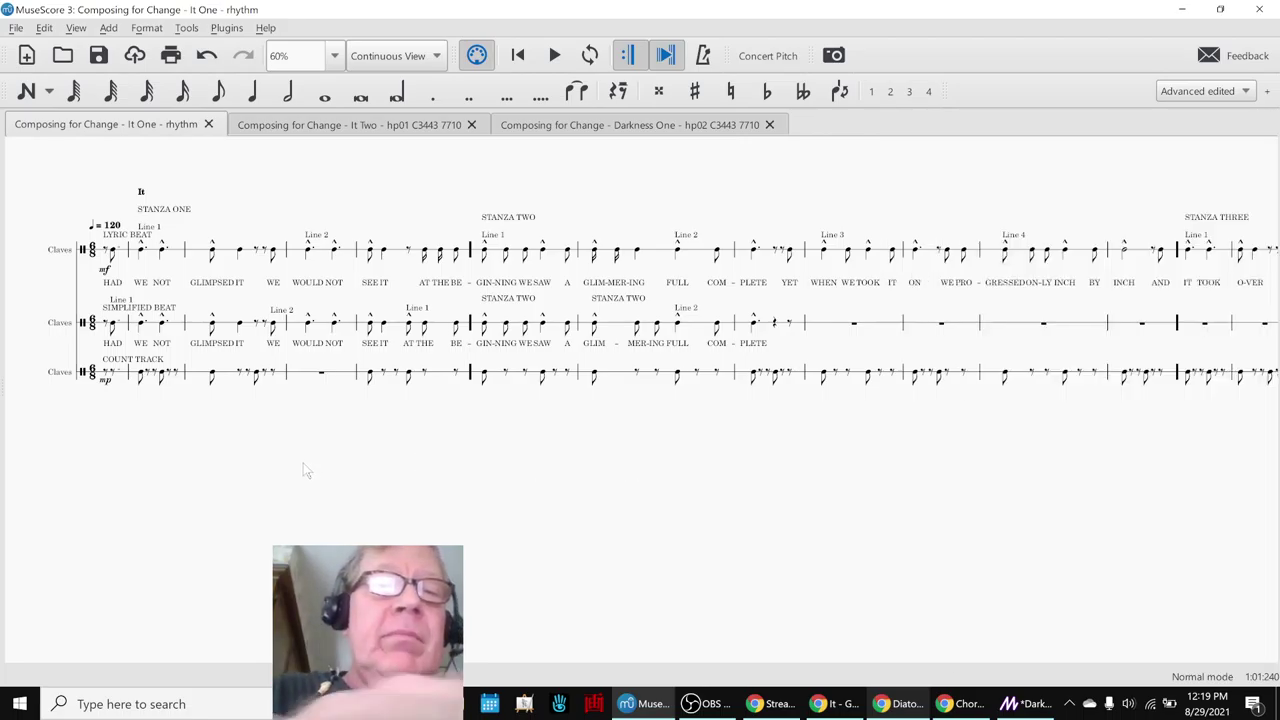
pyautogui.press('space')
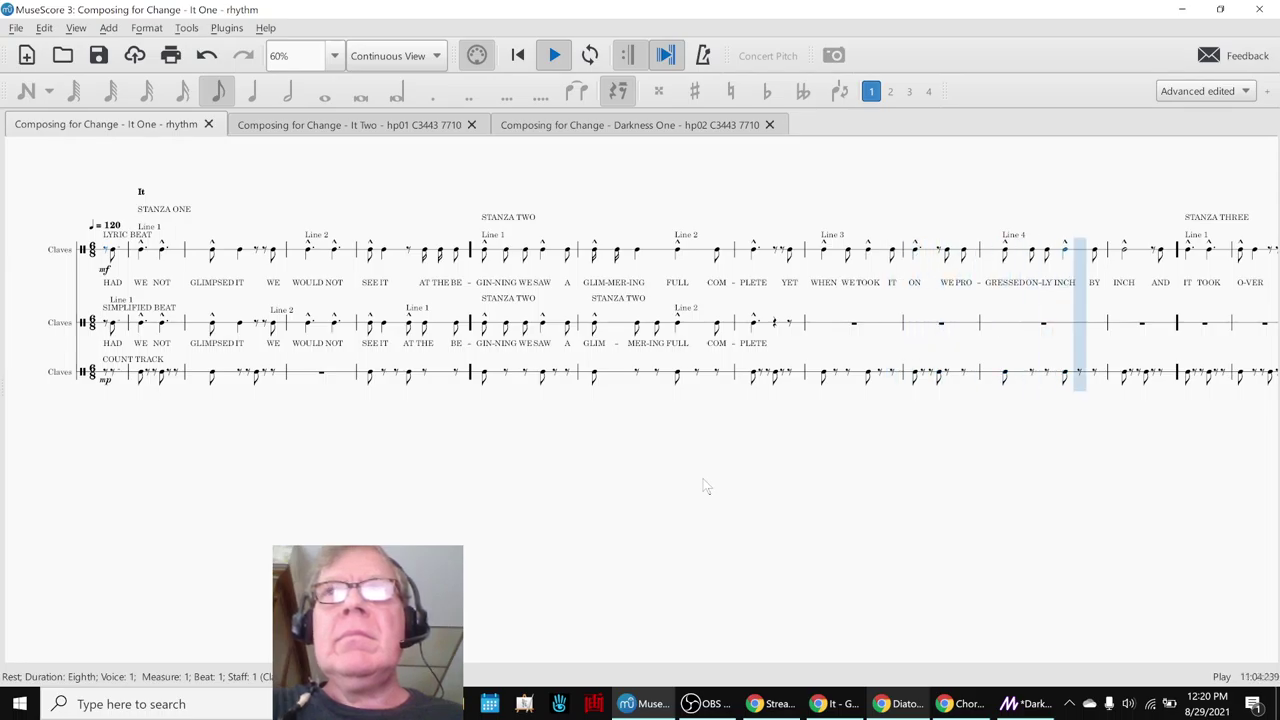
pyautogui.press('space')
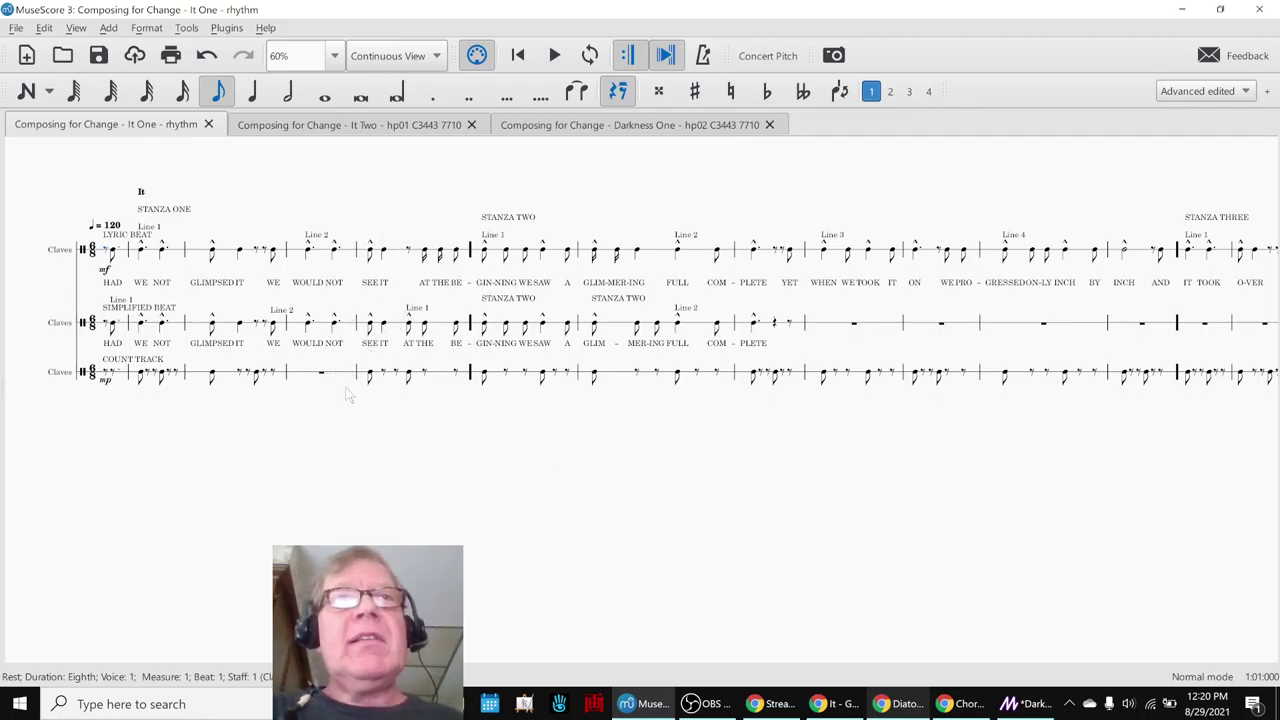
pyautogui.click(597, 130)
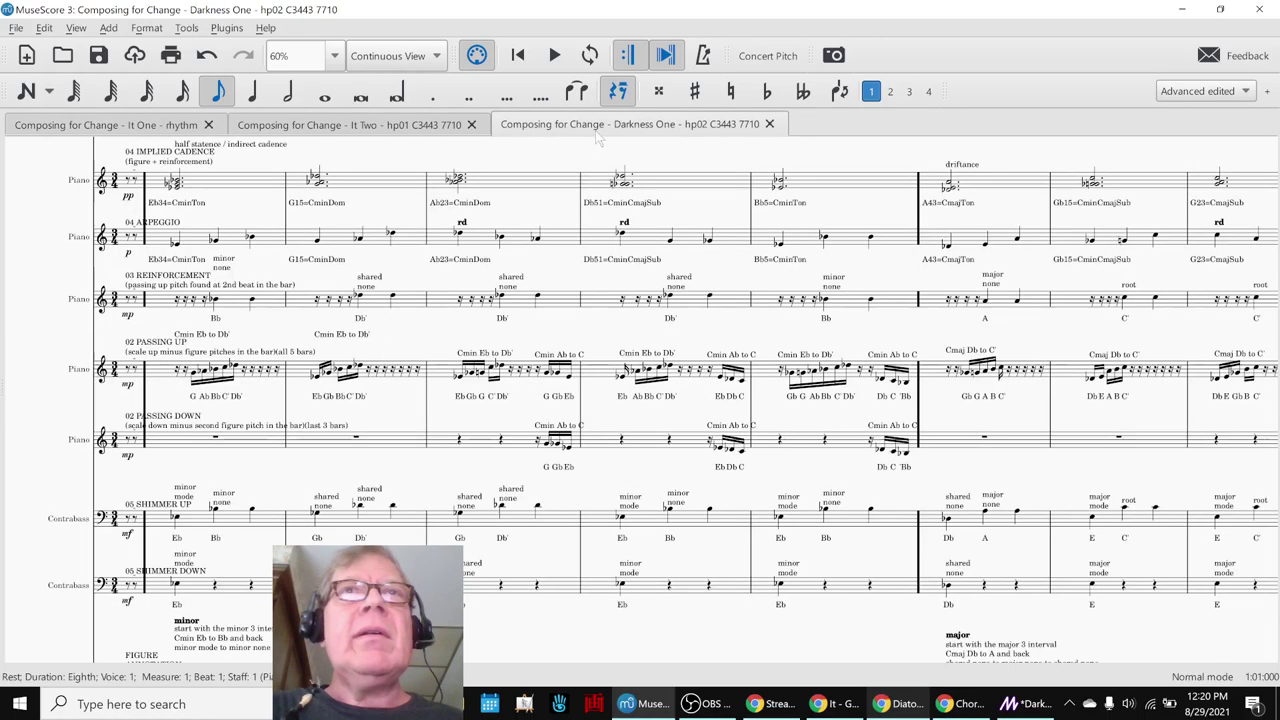
pyautogui.click(389, 134)
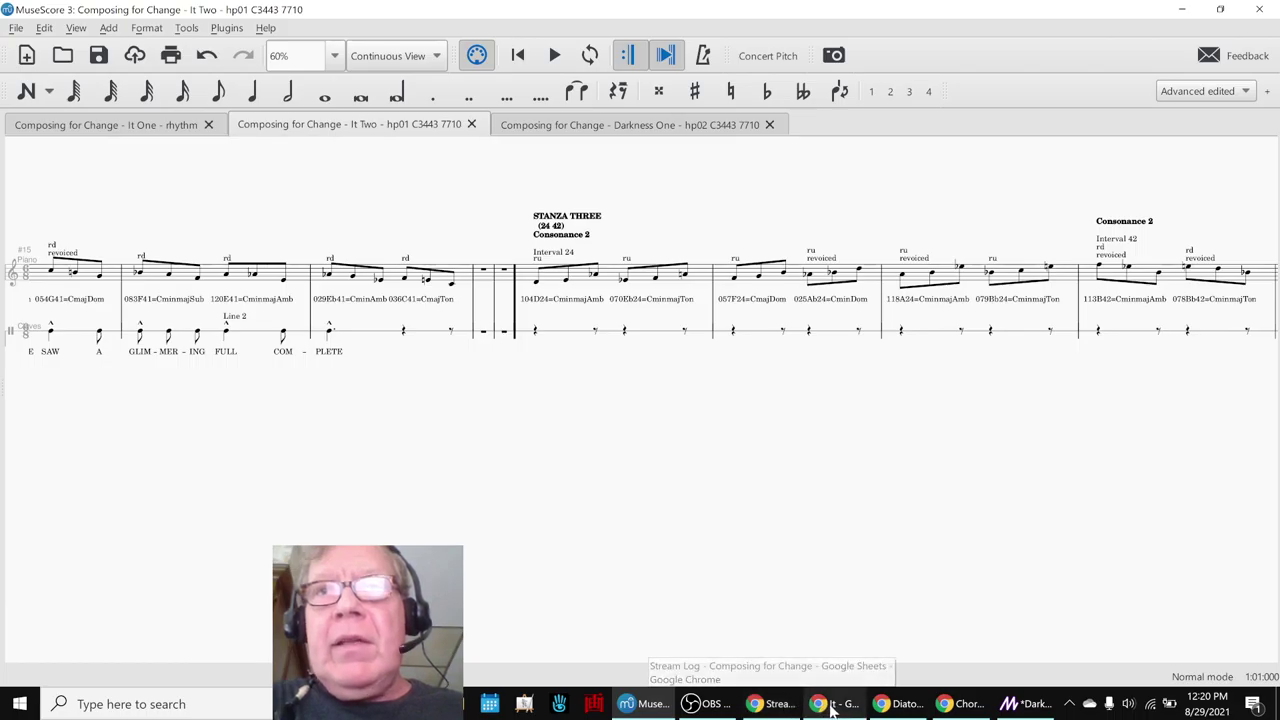
# In the Stream Log, go through the Ideas Next Time items: hp02 reference sheet, it two composition, hp01 chord sort variations
pyautogui.click(775, 704)
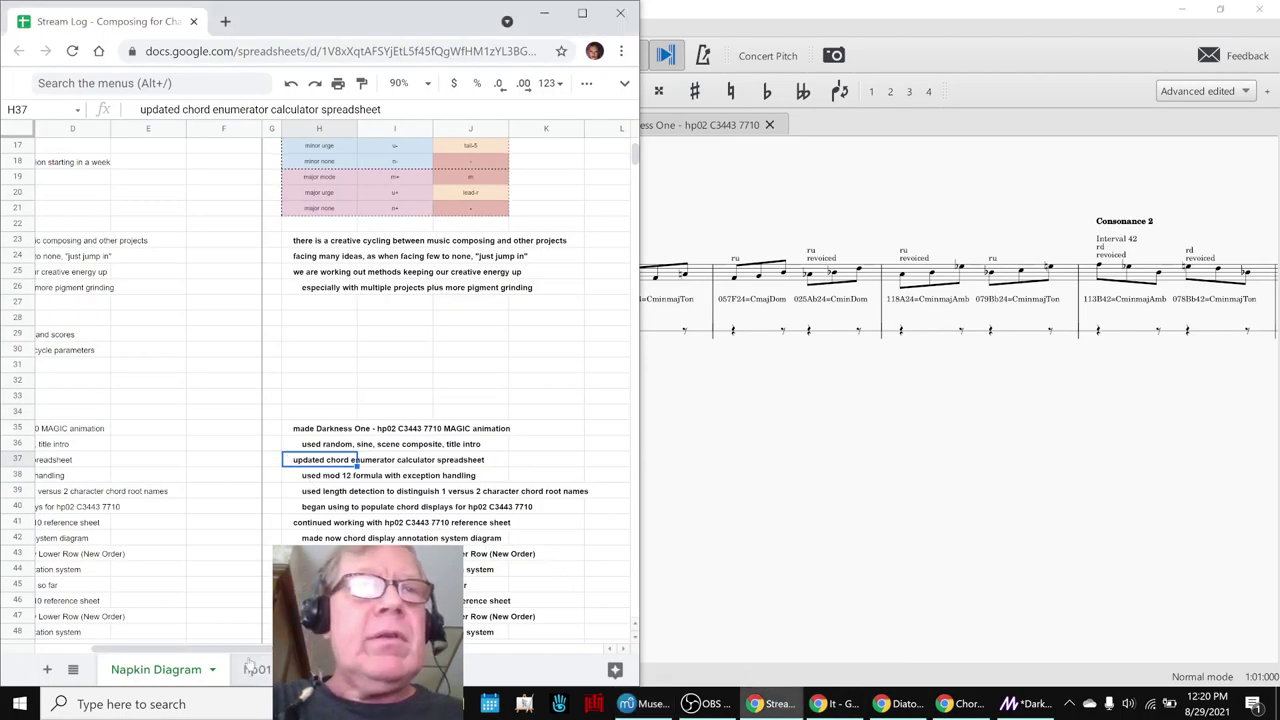
pyautogui.moveTo(258, 649); pyautogui.dragTo(208, 649)
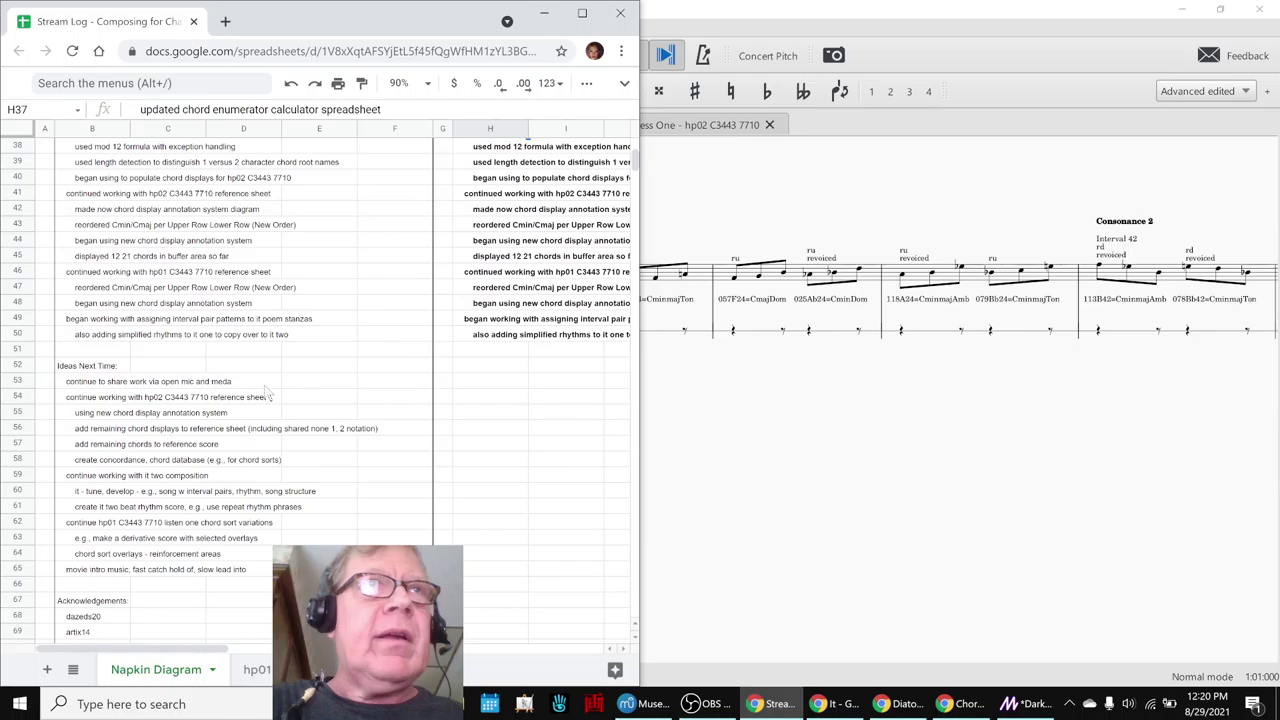
pyautogui.scroll(-4, 268, 395)
pyautogui.scroll(-2, 268, 395)
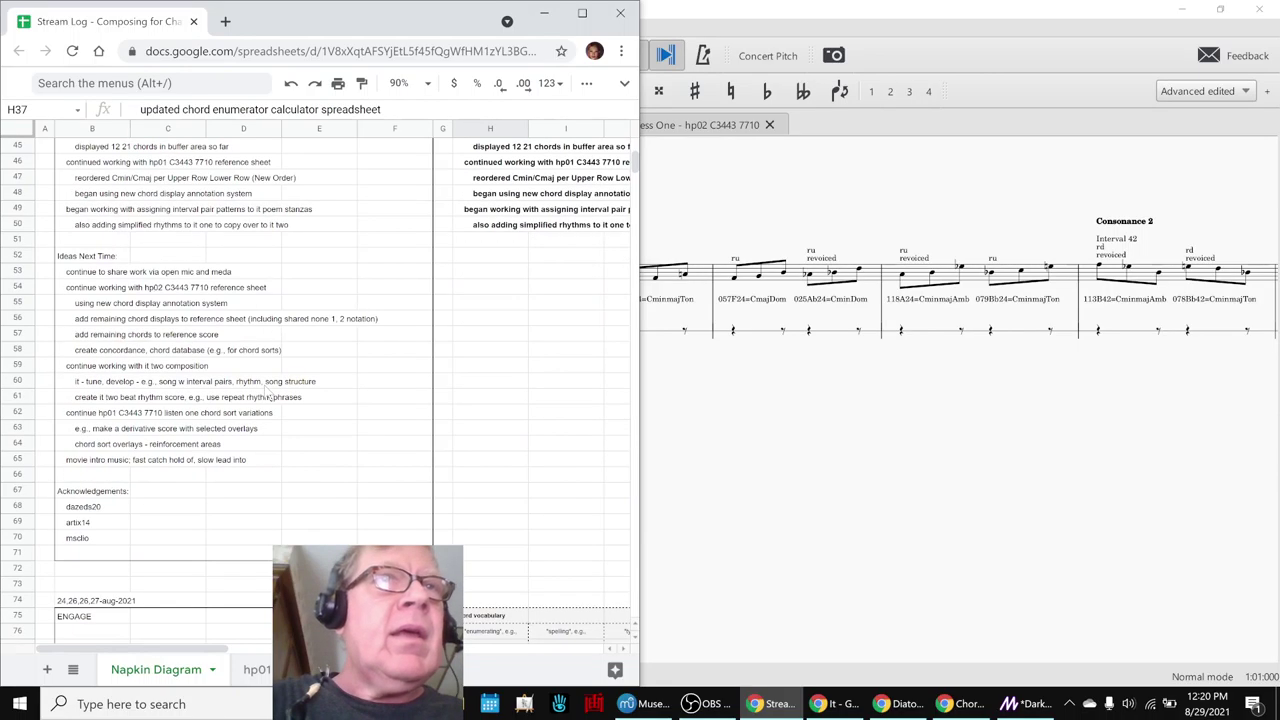
pyautogui.click(92, 272)
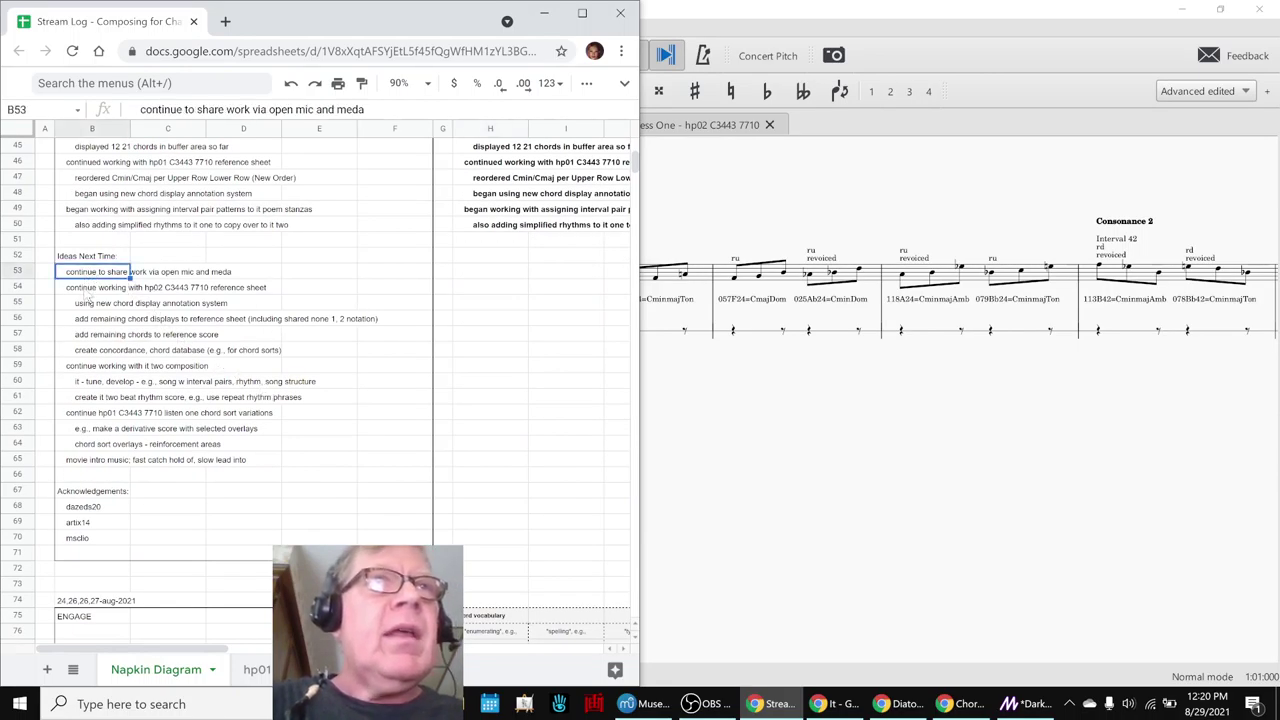
pyautogui.click(89, 290)
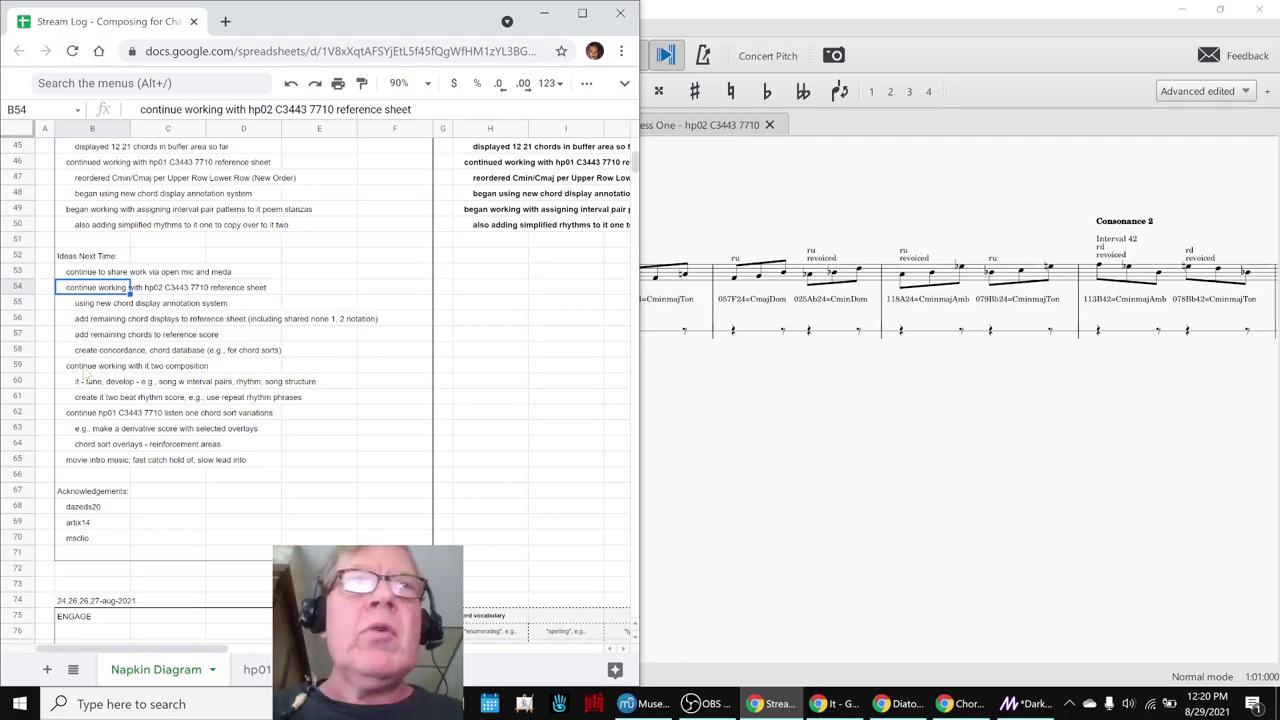
pyautogui.click(87, 368)
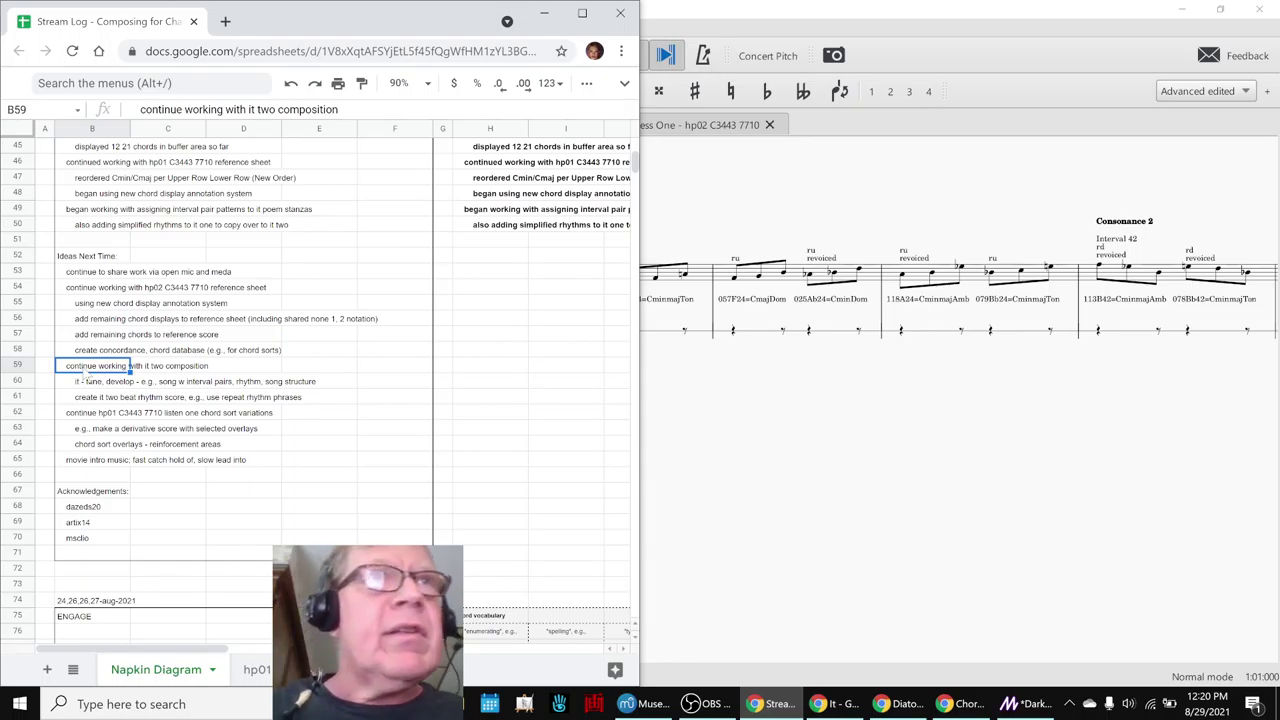
pyautogui.click(90, 413)
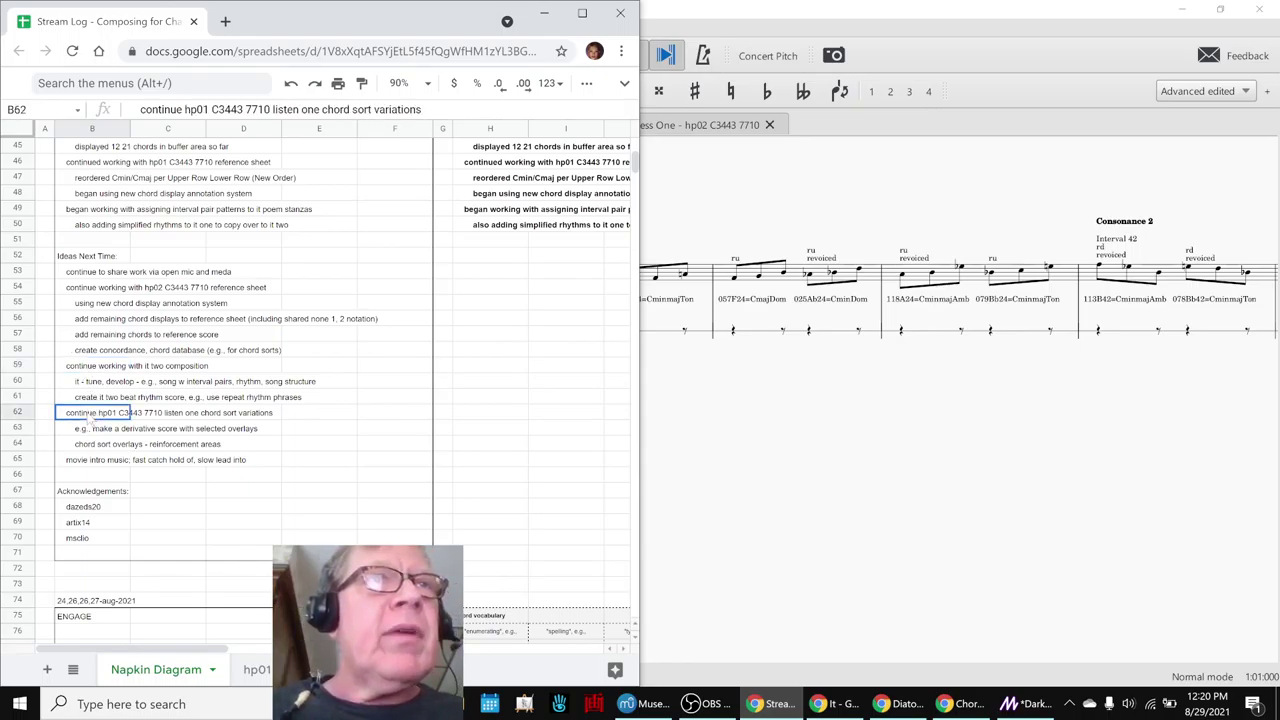
# Review the Acknowledgements list of viewers, then bring OBS Studio forward to end the stream
pyautogui.click(85, 492)
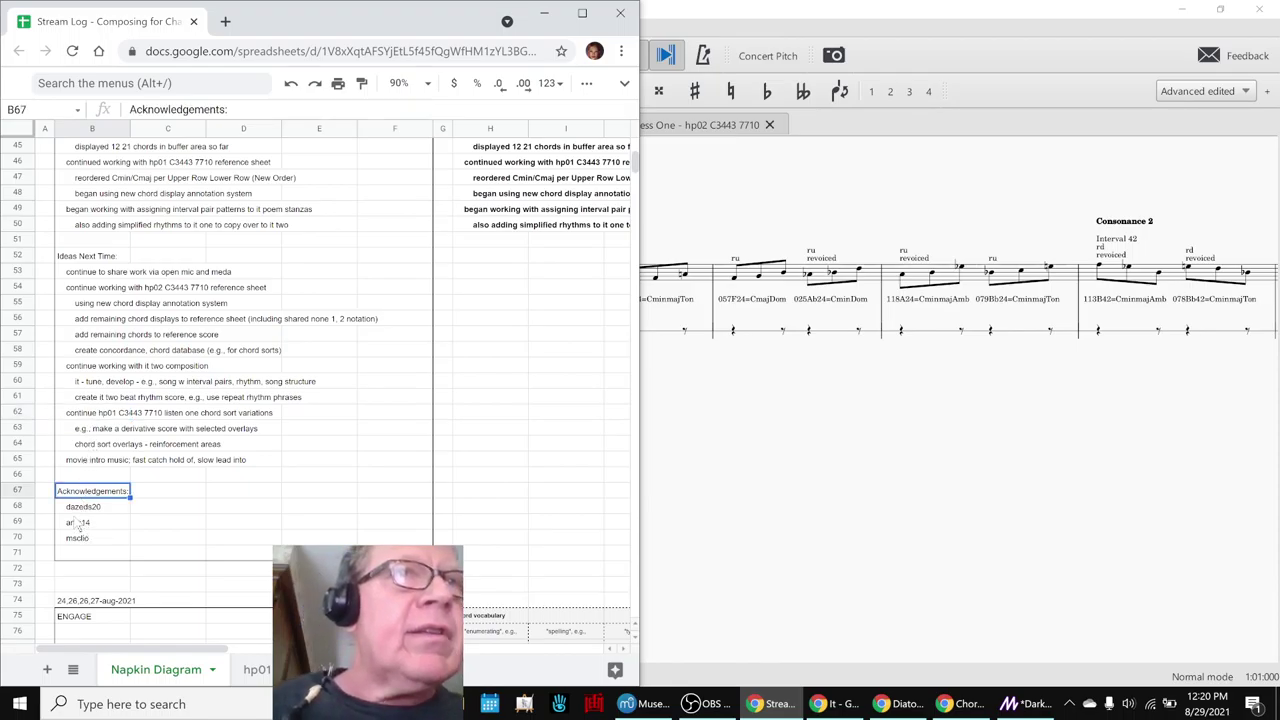
pyautogui.click(77, 524)
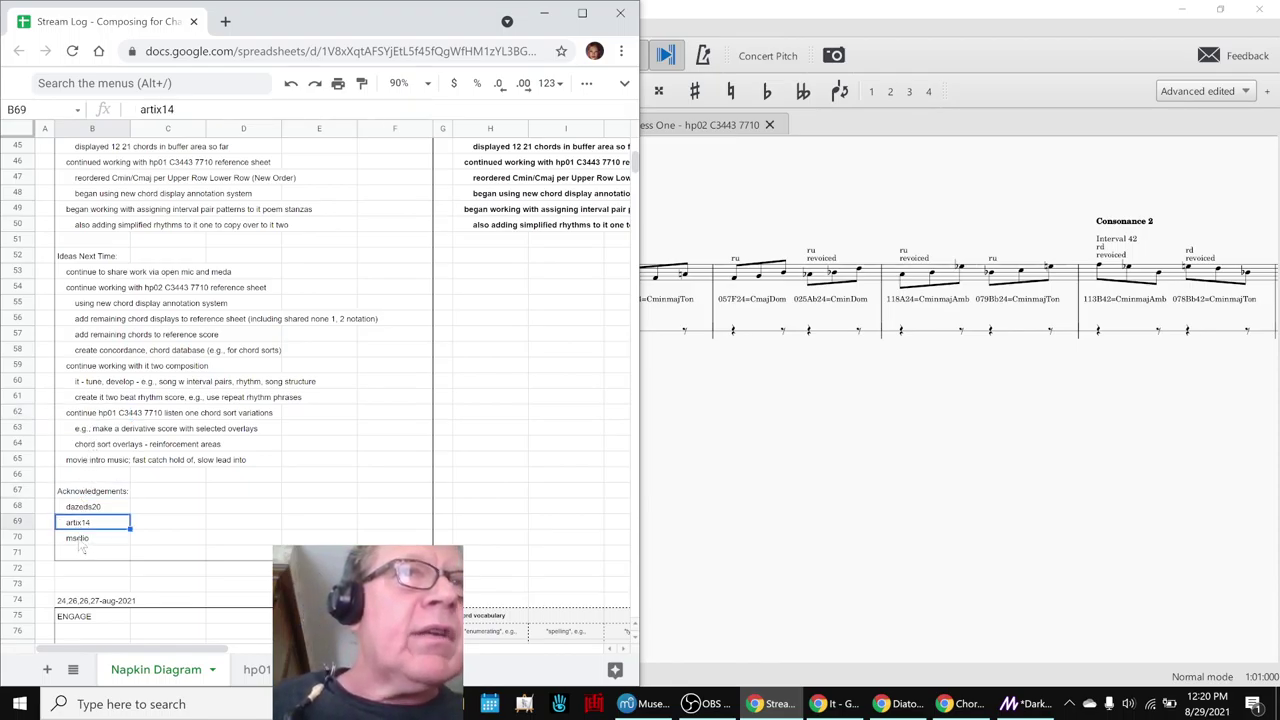
pyautogui.click(82, 540)
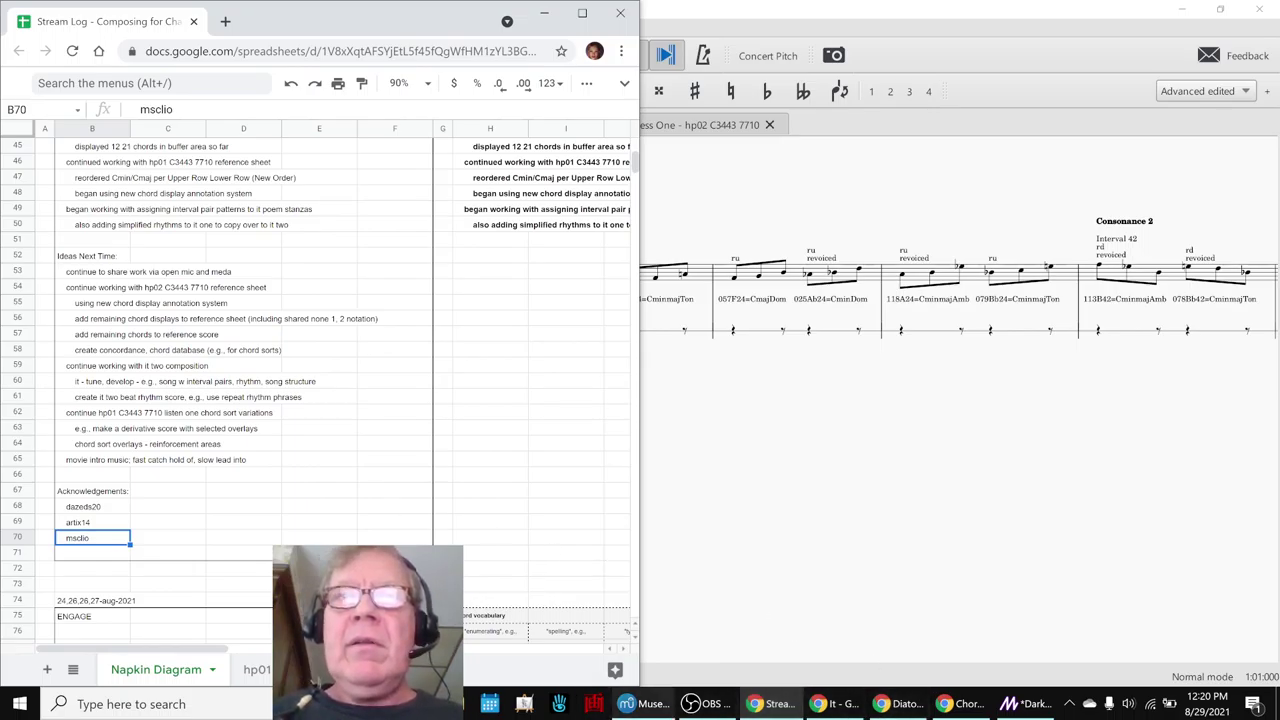
pyautogui.click(712, 704)
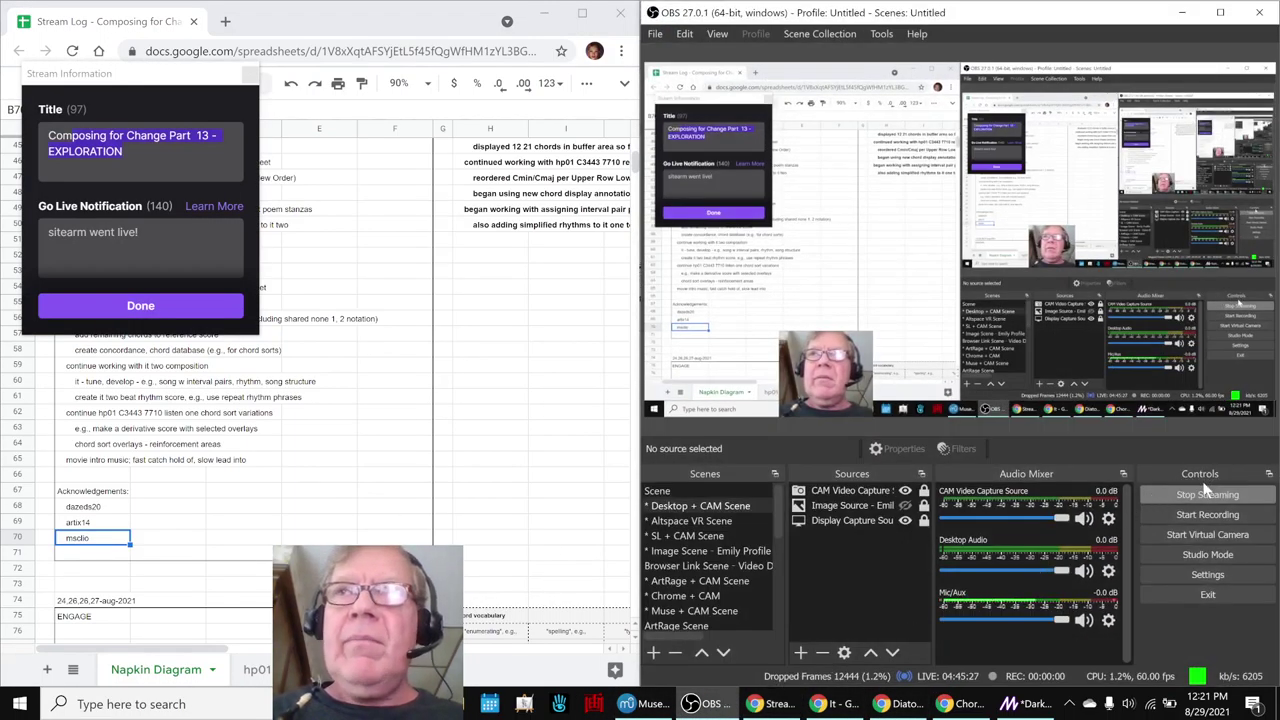